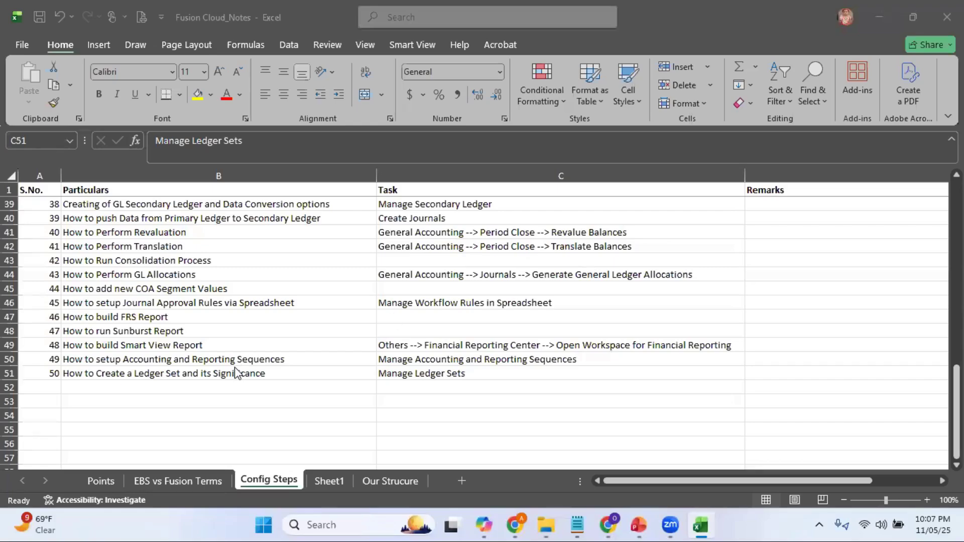
Review the ledger set row and its task in the notes, and switch to PowerPoint to examine the Reliance Enterprise Structure slide.
{"action": "left_click", "coordinate": [207, 376]}
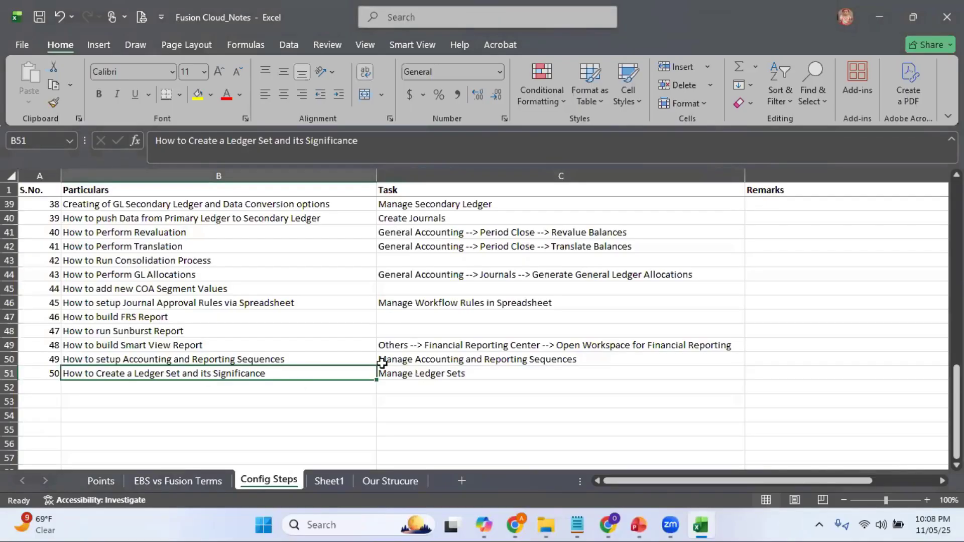
{"action": "left_click", "coordinate": [440, 375]}
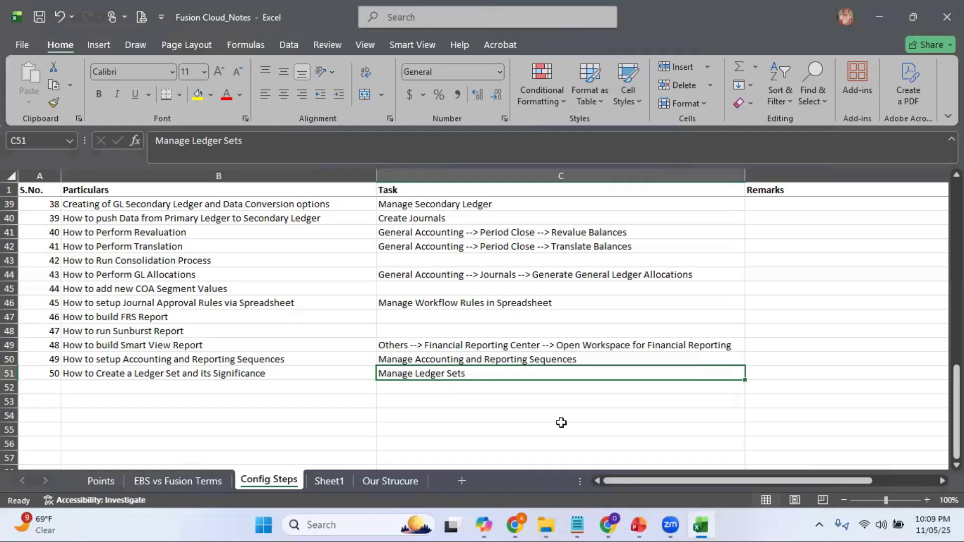
{"action": "mouse_move", "coordinate": [641, 525]}
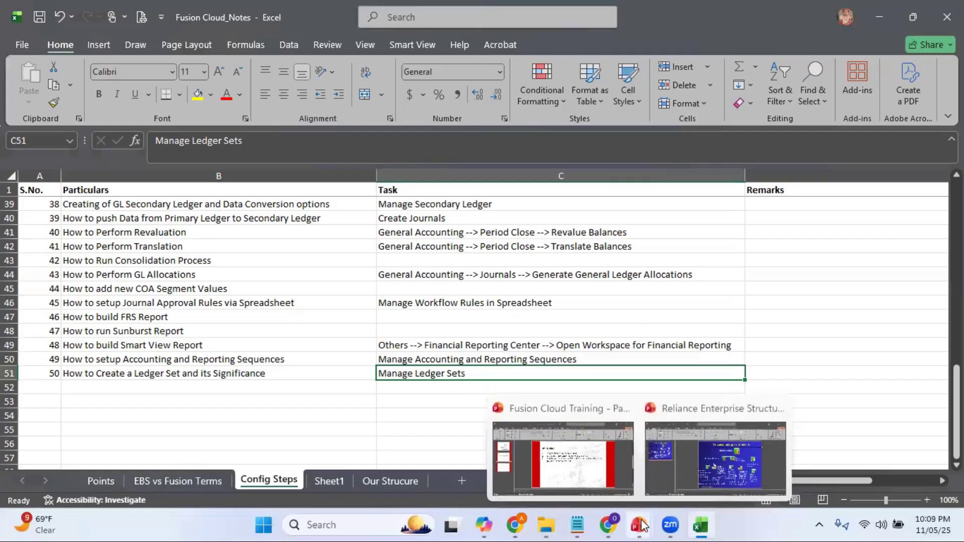
{"action": "left_click", "coordinate": [731, 461]}
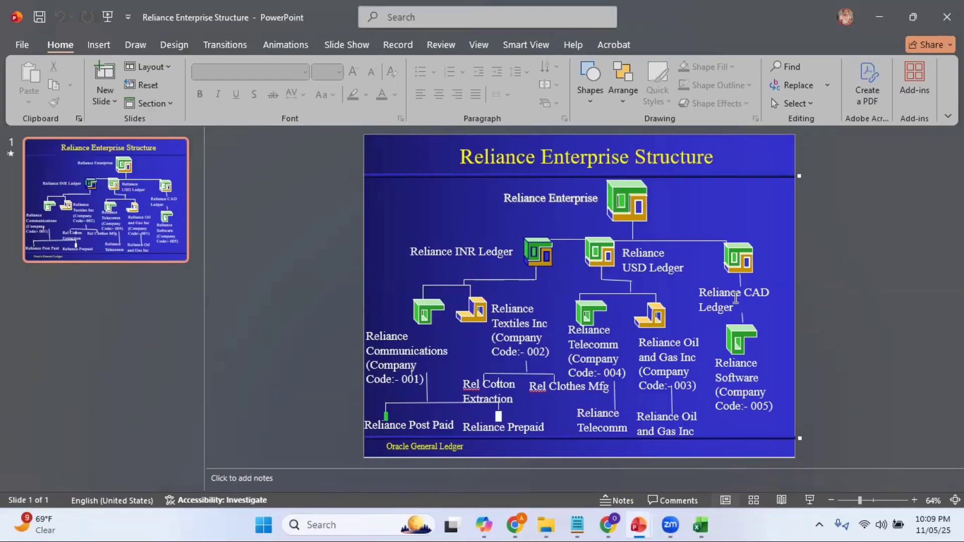
{"action": "mouse_move", "coordinate": [639, 525]}
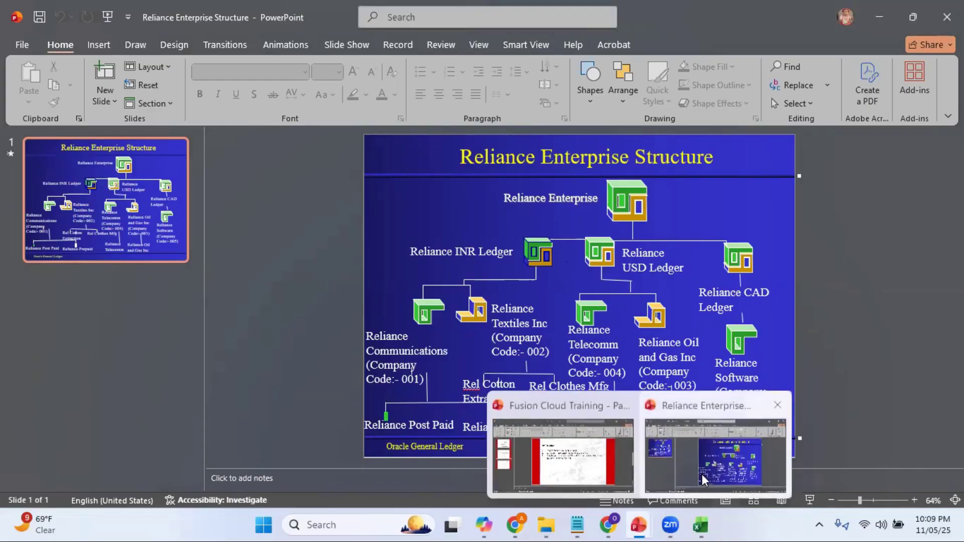
Switch to Oracle Fusion in Chrome and open Setup and Maintenance.
{"action": "left_click", "coordinate": [609, 525]}
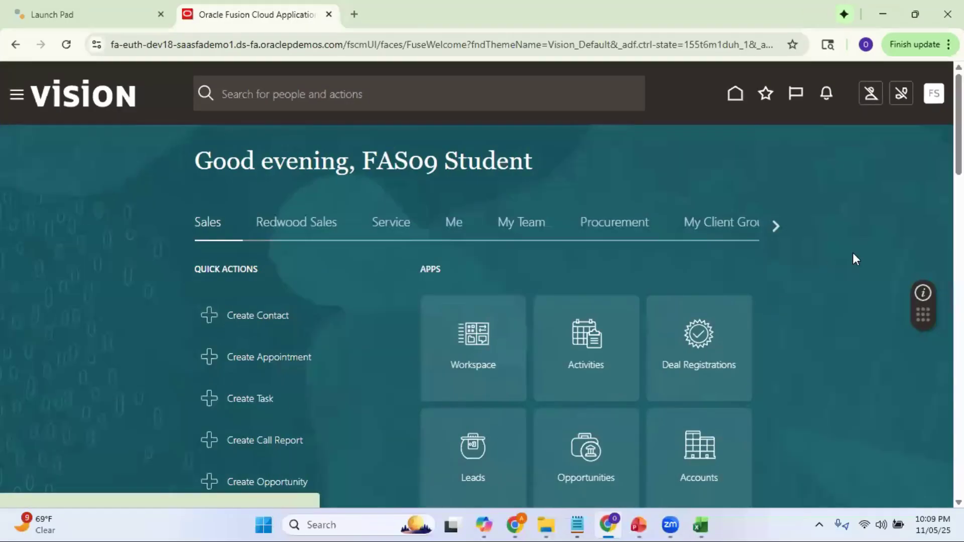
{"action": "left_click", "coordinate": [932, 96]}
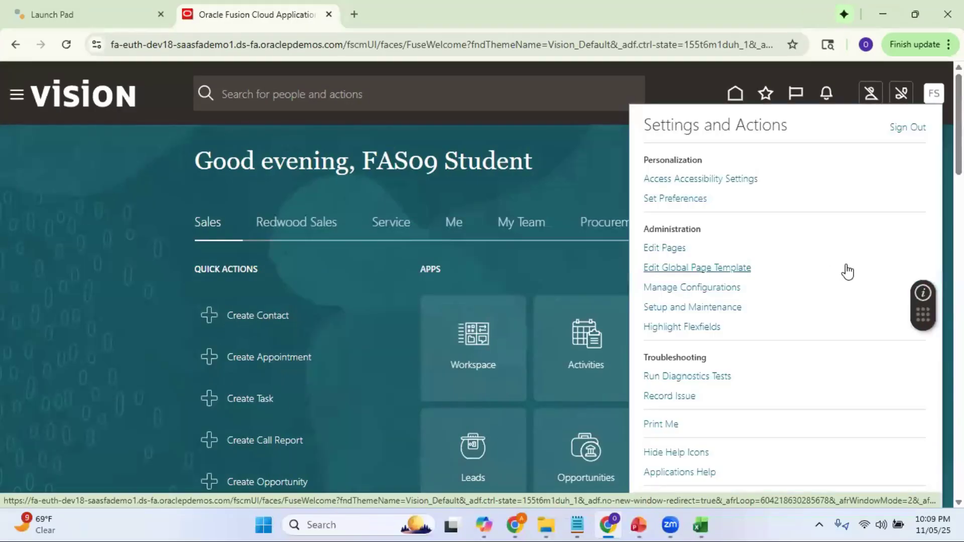
{"action": "left_click", "coordinate": [730, 308]}
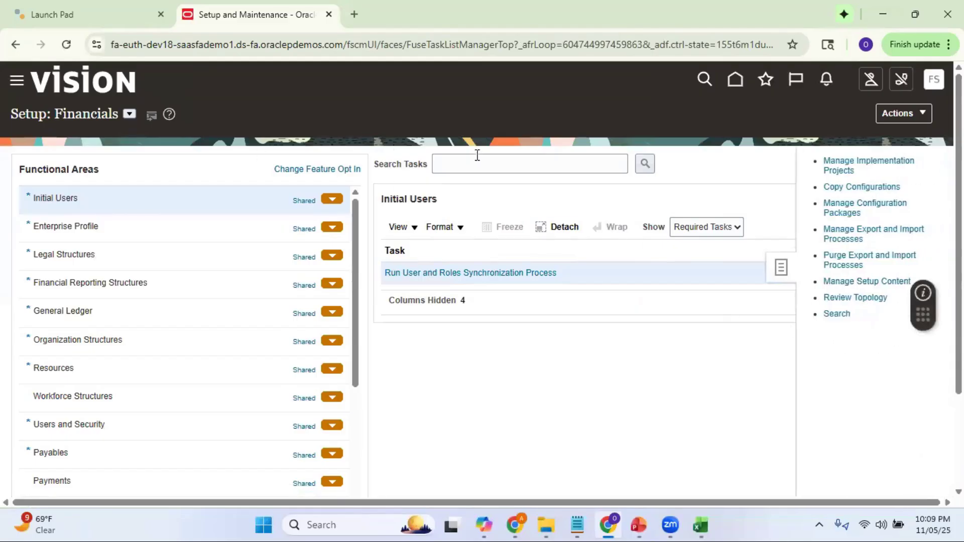
Search the setup tasks for Manage Ledger Sets and open that task.
{"action": "left_click", "coordinate": [499, 164]}
{"action": "type", "text": "Manage Ledger Sets"}
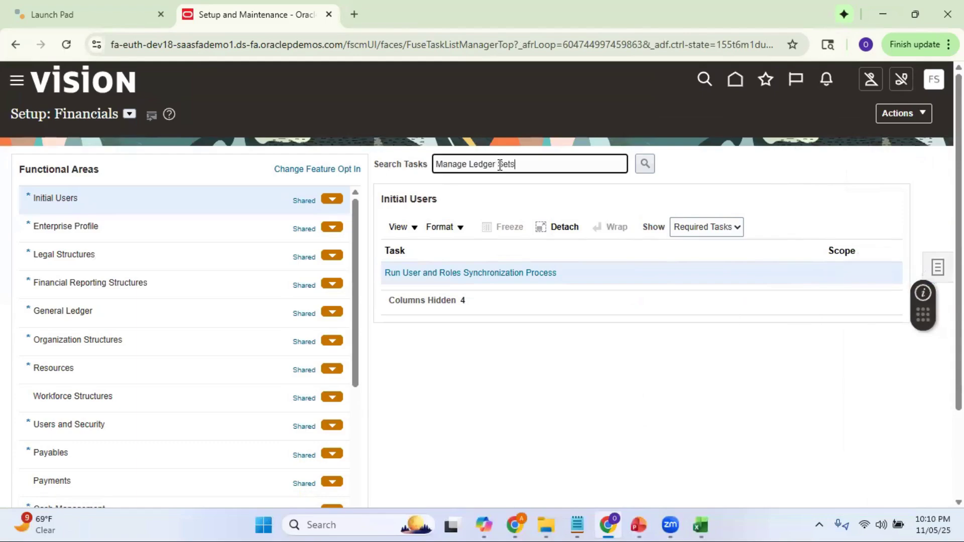
{"action": "left_click", "coordinate": [646, 164]}
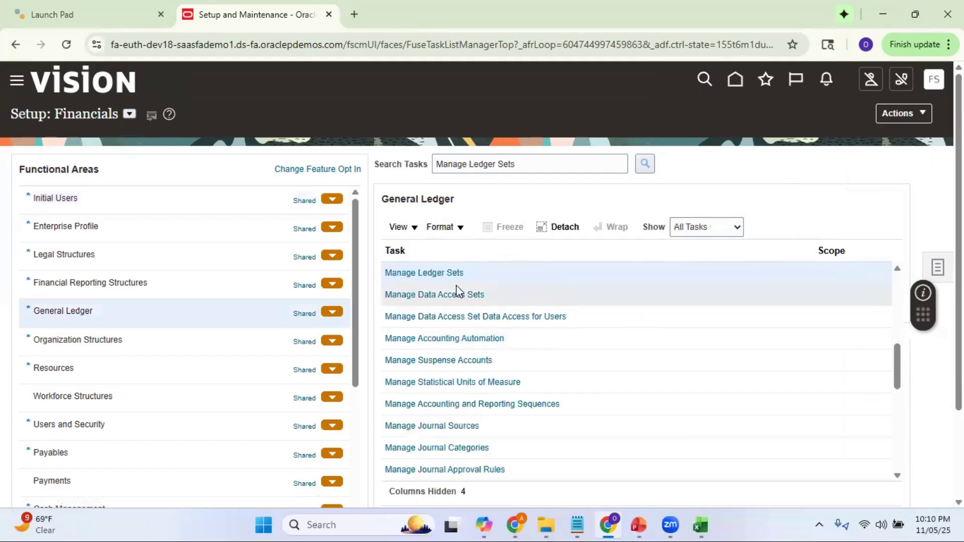
{"action": "left_click", "coordinate": [442, 272]}
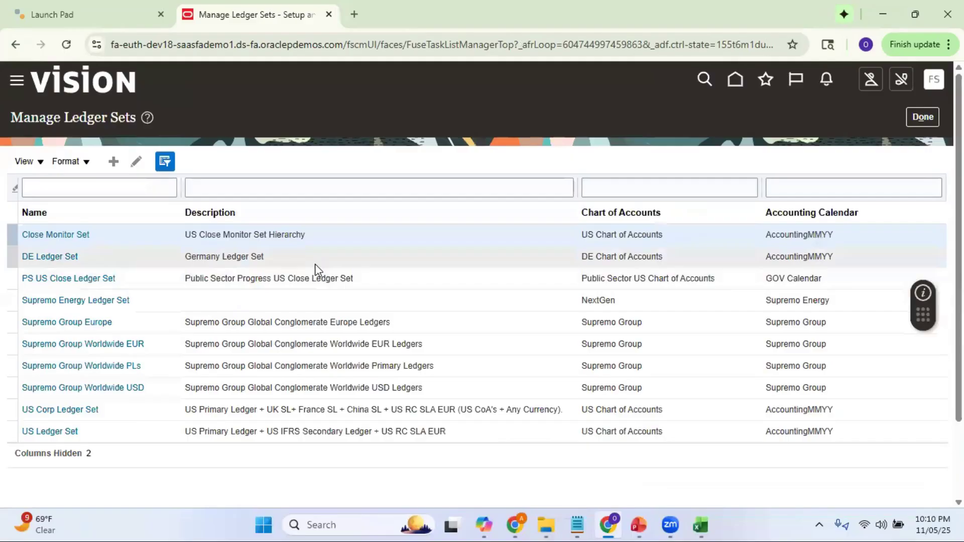
Start a new ledger set named Reliance Ledger Set with the description Reliance Group Ledger Set.
{"action": "left_click", "coordinate": [115, 161]}
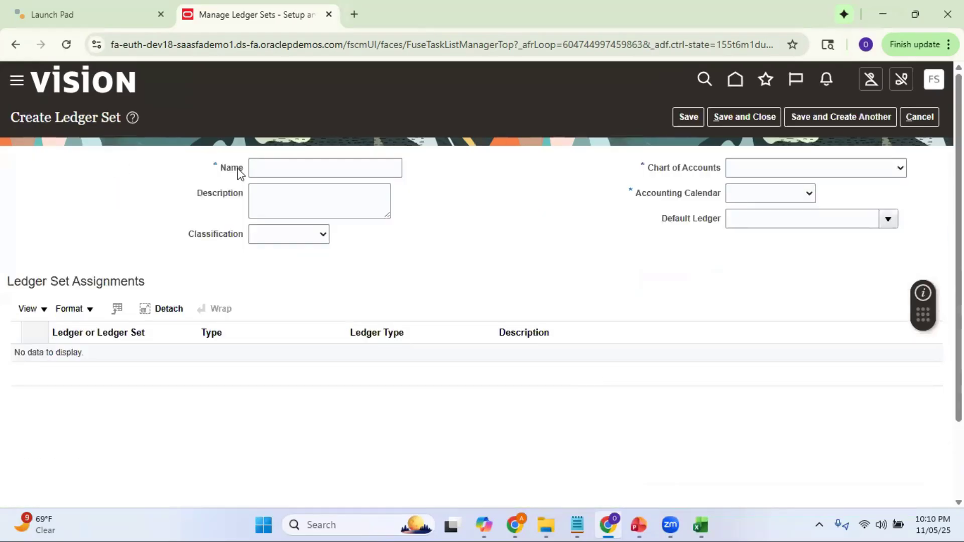
{"action": "left_click", "coordinate": [268, 166]}
{"action": "type", "text": "Re"}
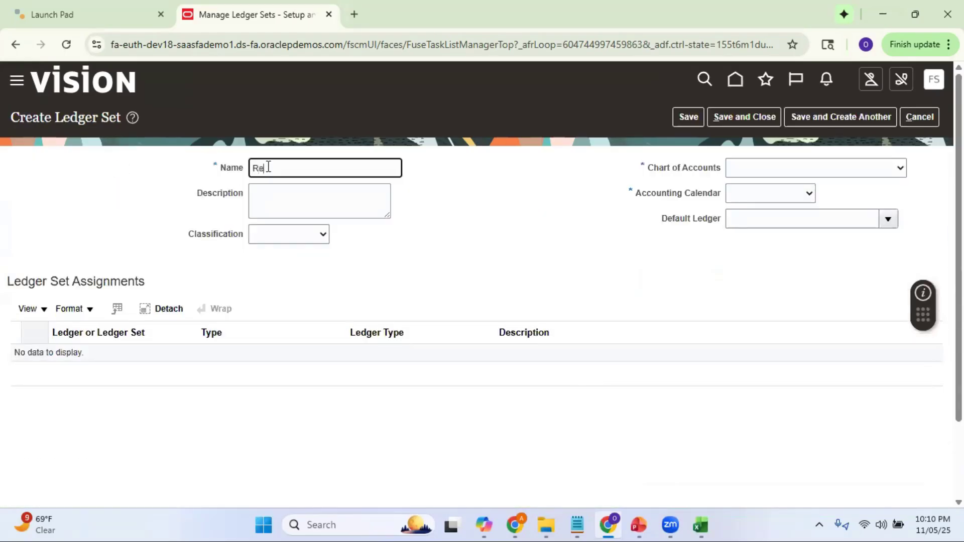
{"action": "type", "text": "liance Ledger Set"}
{"action": "key", "text": "Tab"}
{"action": "type", "text": "Reliance Gro"}
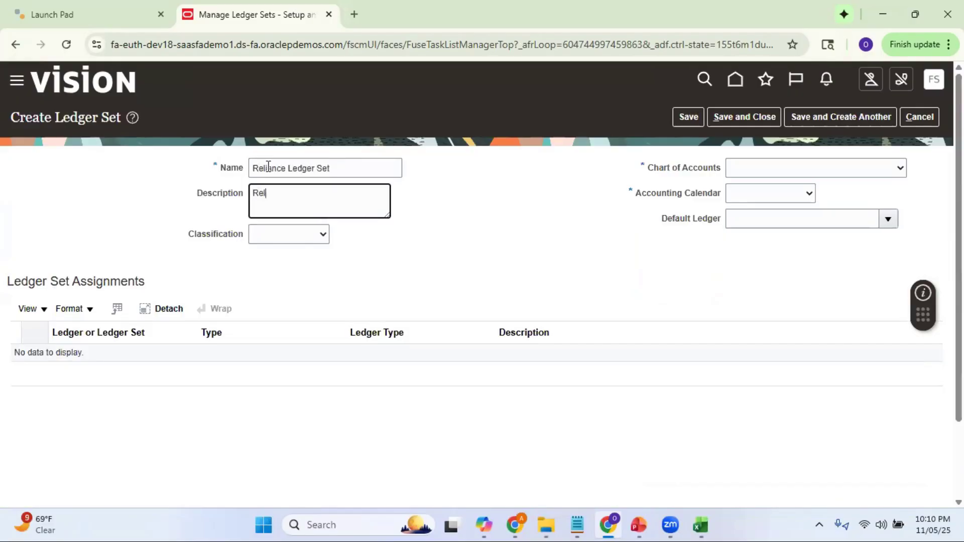
{"action": "type", "text": "up"}
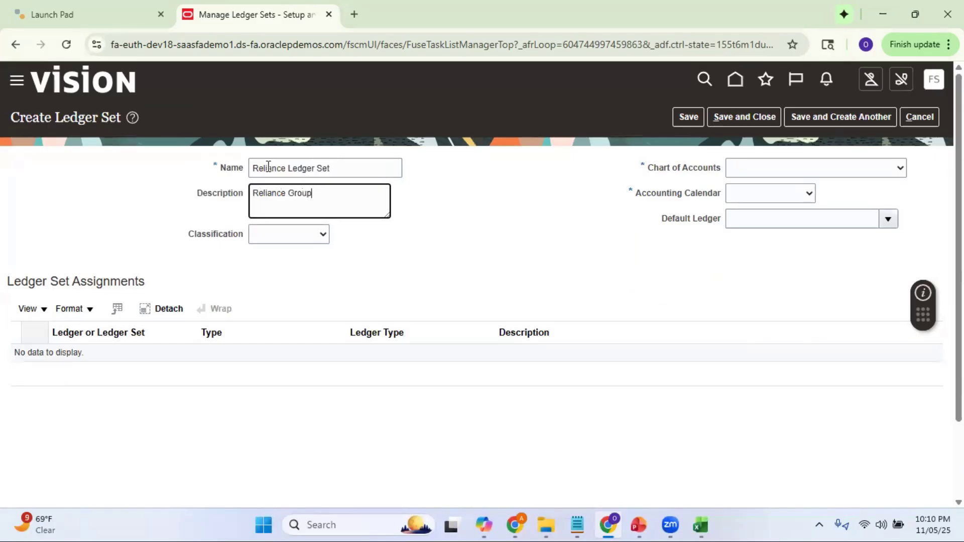
{"action": "type", "text": " Ledger Set"}
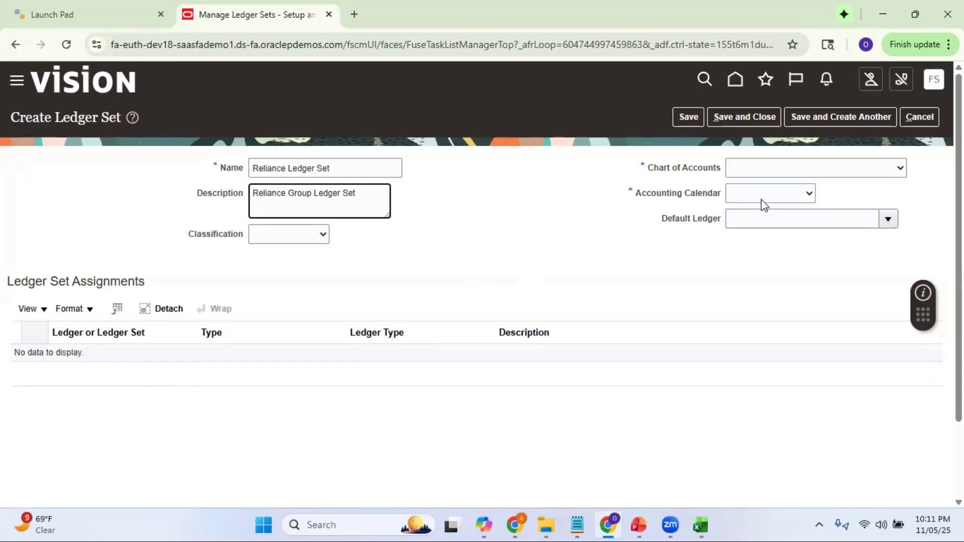
Set both the chart of accounts and the accounting calendar of the ledger set to Reliance.
{"action": "left_click", "coordinate": [808, 170]}
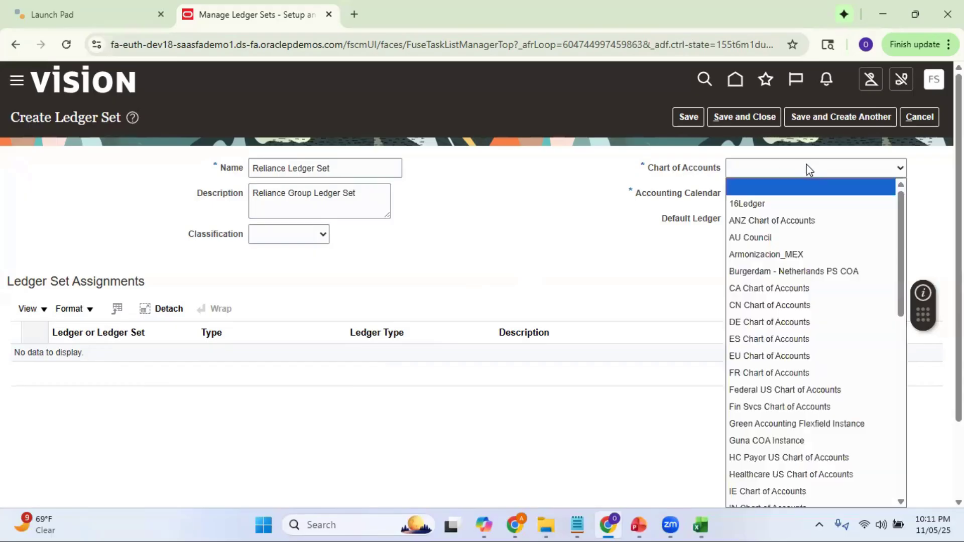
{"action": "key", "text": "r"}
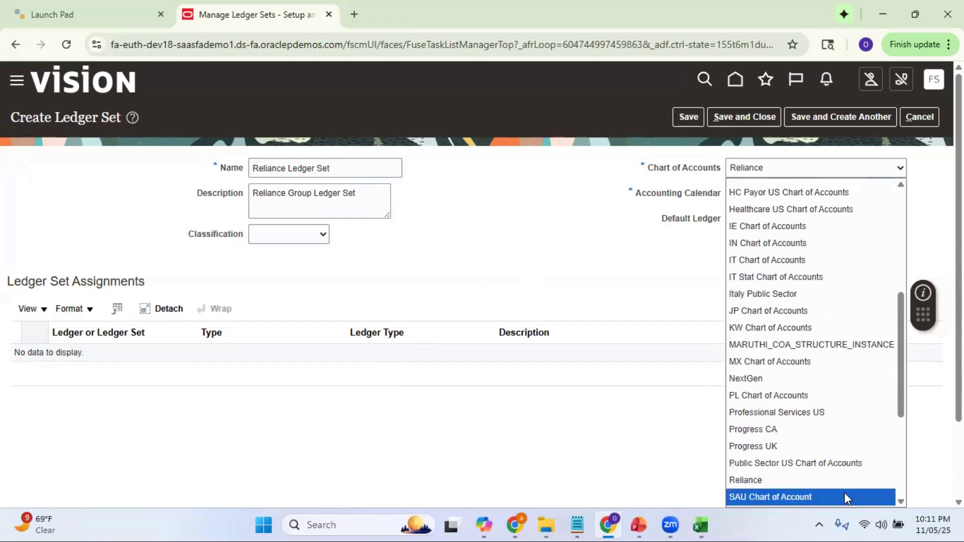
{"action": "left_click", "coordinate": [816, 479]}
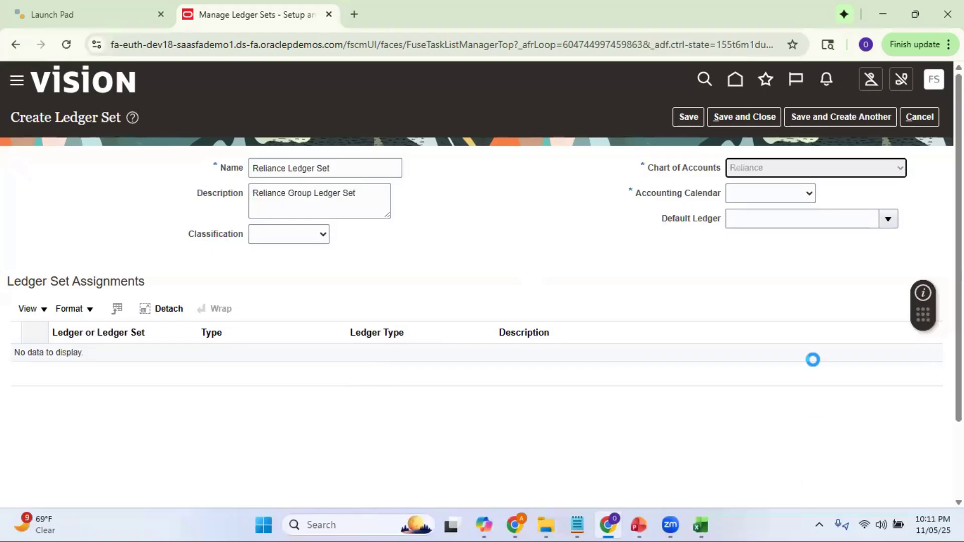
{"action": "left_click", "coordinate": [770, 197]}
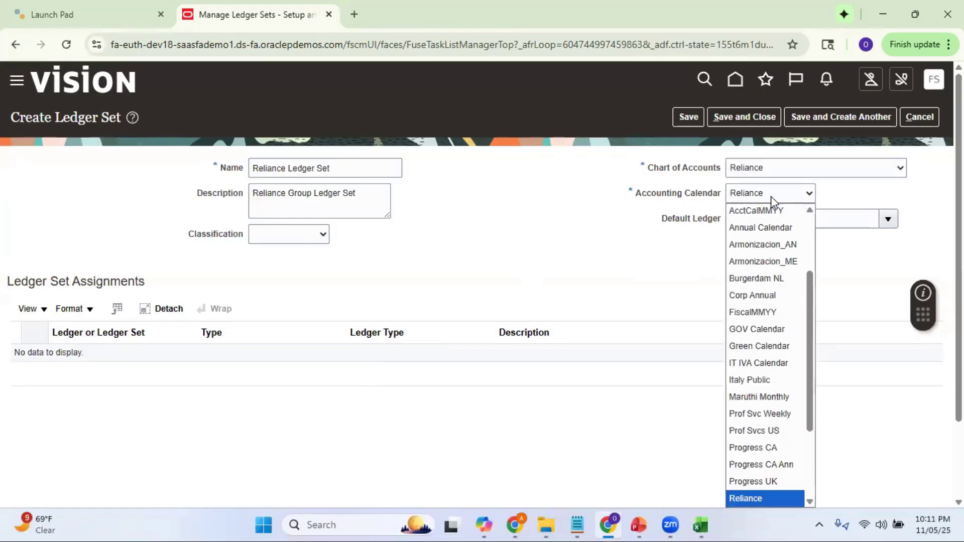
{"action": "left_click", "coordinate": [749, 497]}
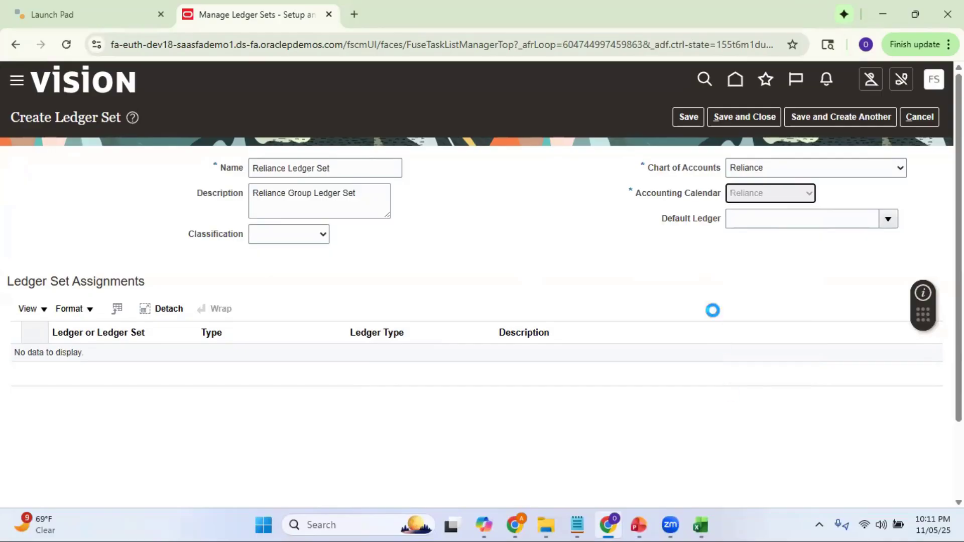
Consult the Reliance Enterprise Structure slide in PowerPoint and, back in Oracle Fusion, set the default ledger to Reliance US.
{"action": "mouse_move", "coordinate": [639, 525]}
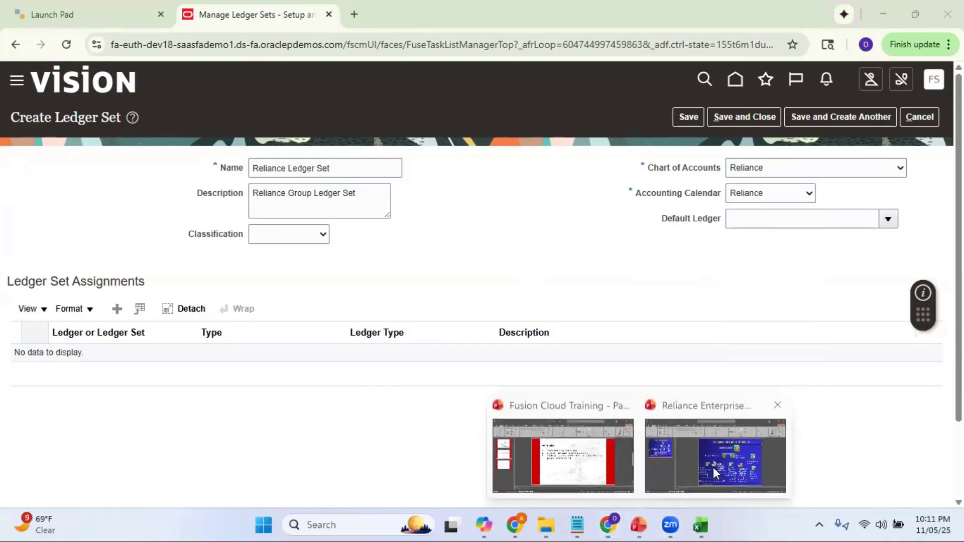
{"action": "left_click", "coordinate": [713, 467]}
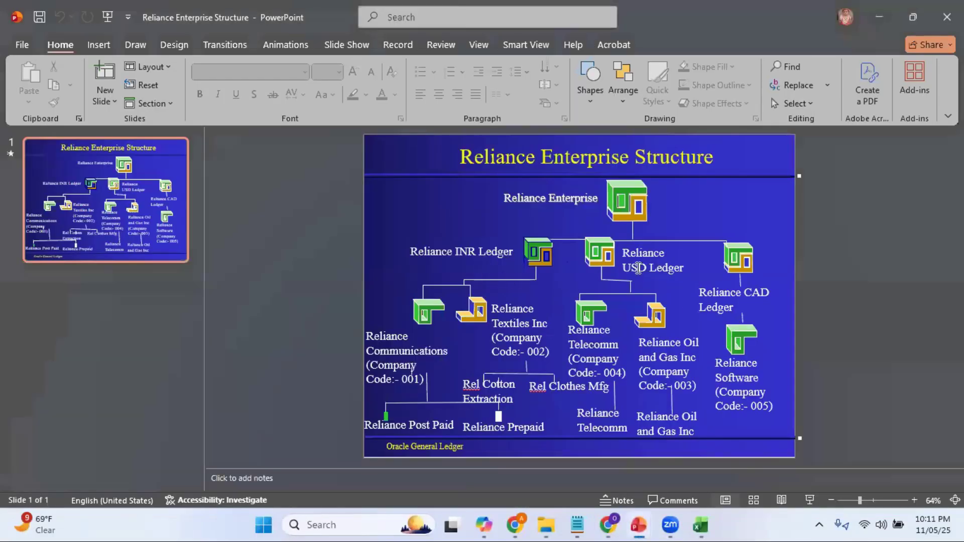
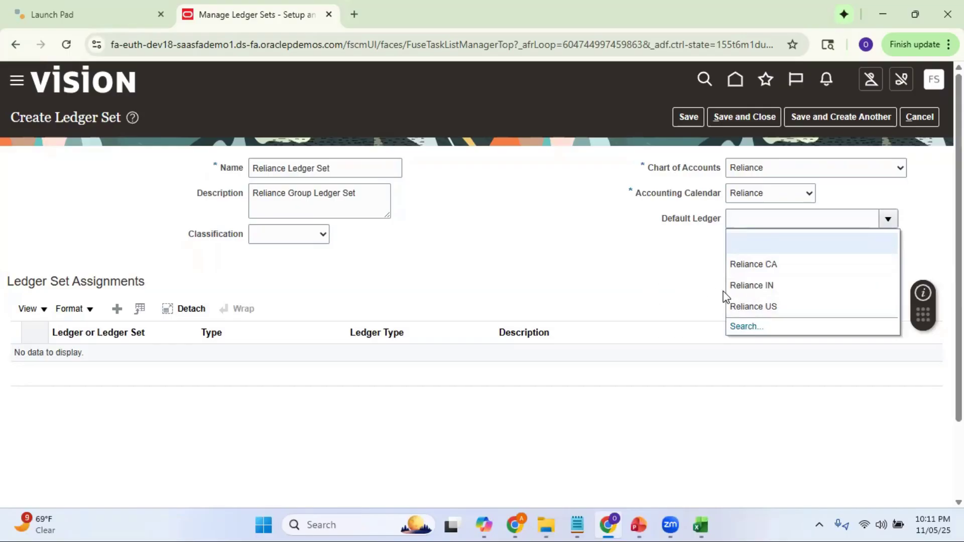
{"action": "left_click", "coordinate": [738, 304]}
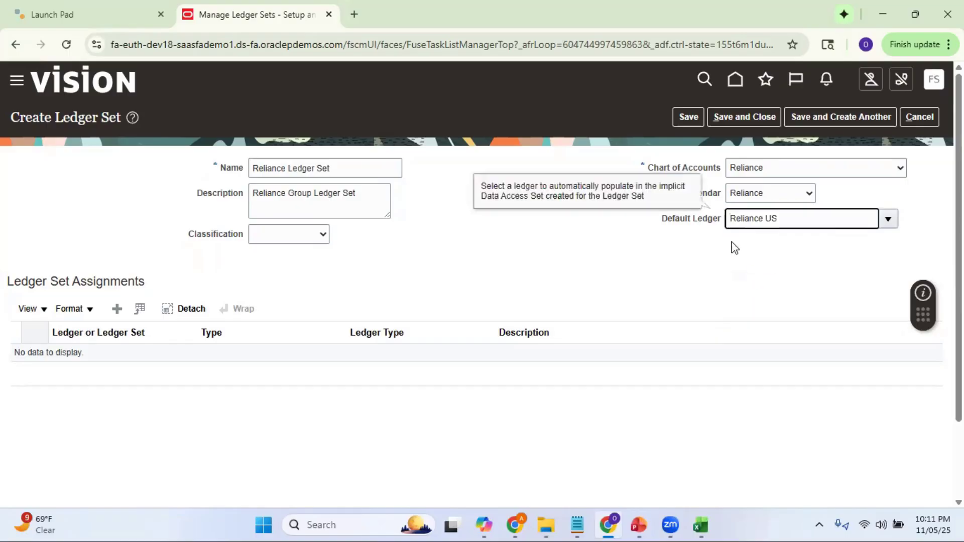
Classify the ledger set as Currency-specific and set its currency to USD - US Dollar.
{"action": "left_click", "coordinate": [319, 236]}
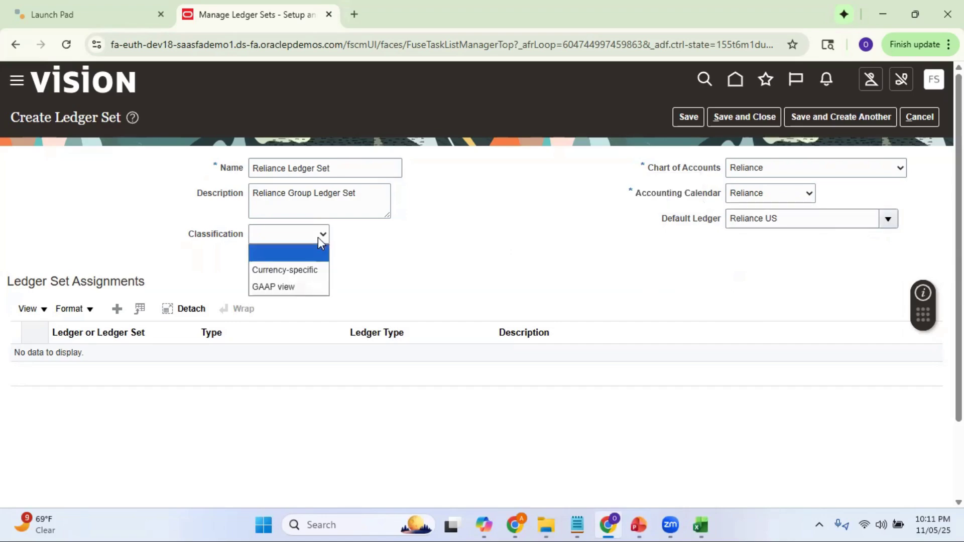
{"action": "left_click", "coordinate": [310, 269]}
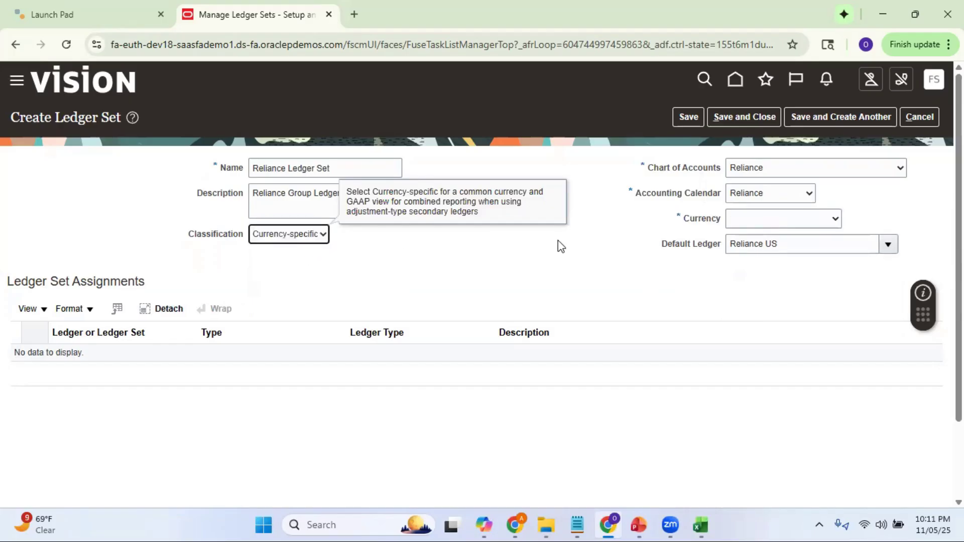
{"action": "left_click", "coordinate": [834, 222]}
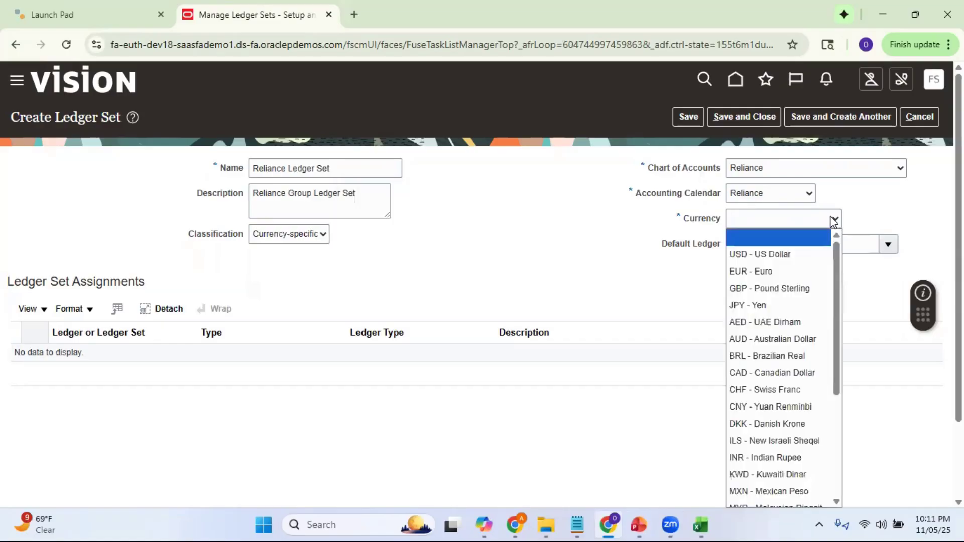
{"action": "left_click", "coordinate": [801, 255]}
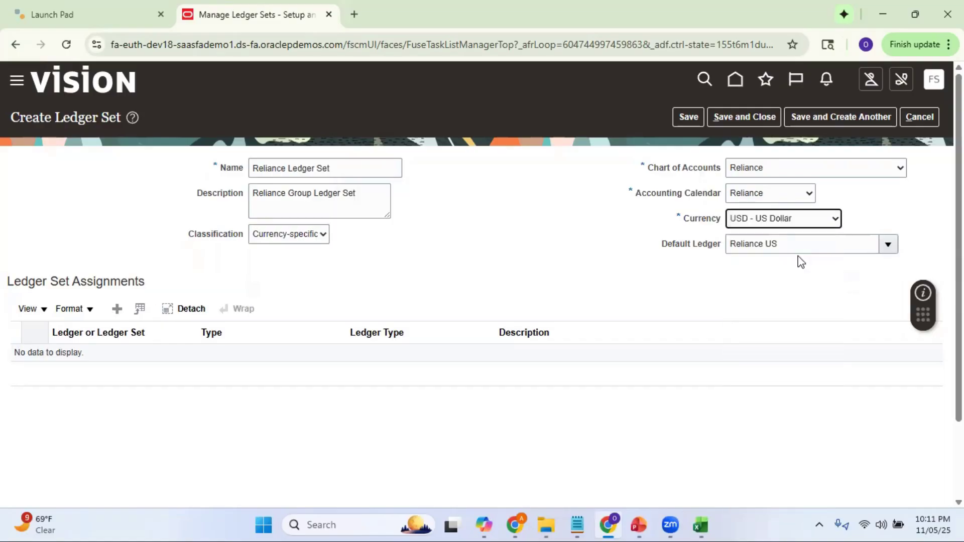
Add a row to the ledger set assignments and open its list of available ledgers.
{"action": "left_click", "coordinate": [116, 309]}
{"action": "left_click", "coordinate": [168, 360]}
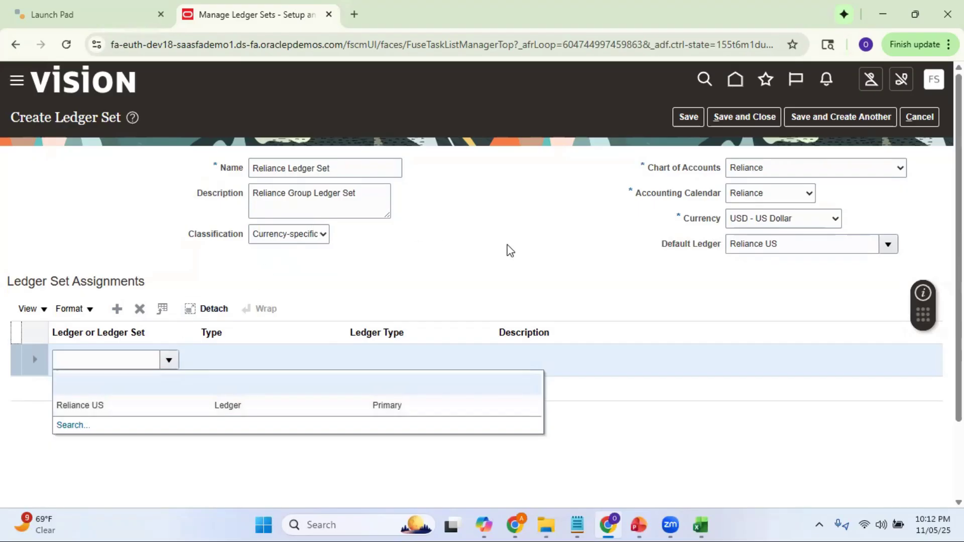
Compare the available ledgers with the PowerPoint enterprise structure slide, and check the ledger set's currency choices in Oracle Fusion.
{"action": "mouse_move", "coordinate": [639, 525]}
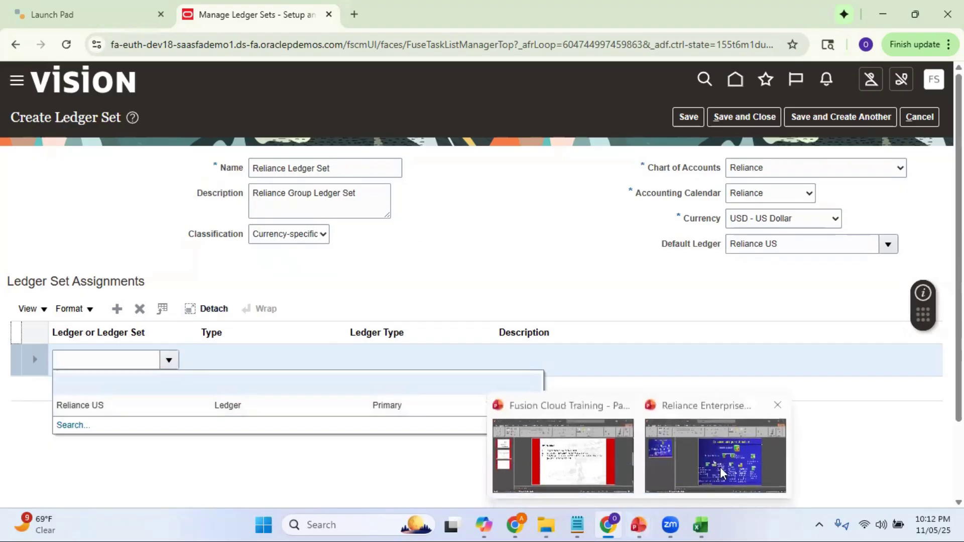
{"action": "left_click", "coordinate": [720, 466]}
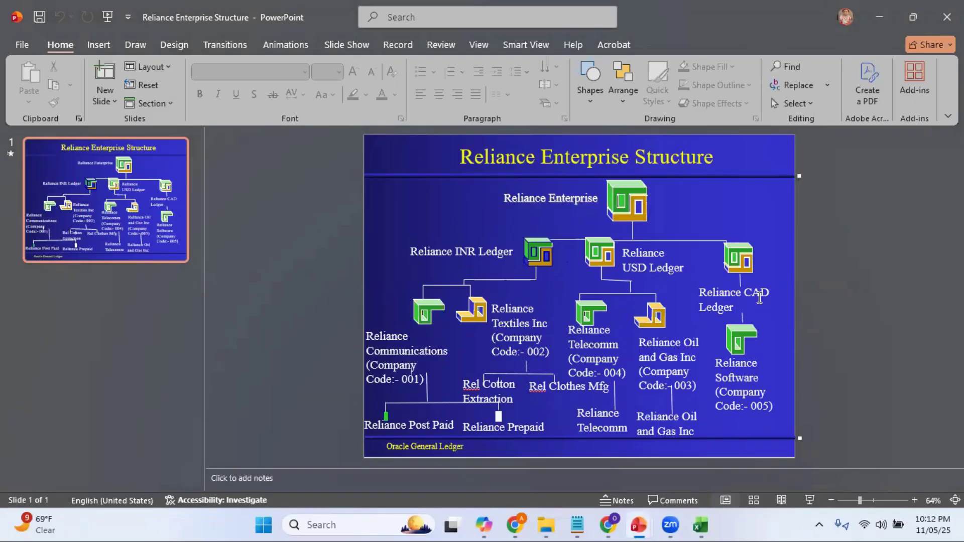
{"action": "key", "text": "alt+Tab"}
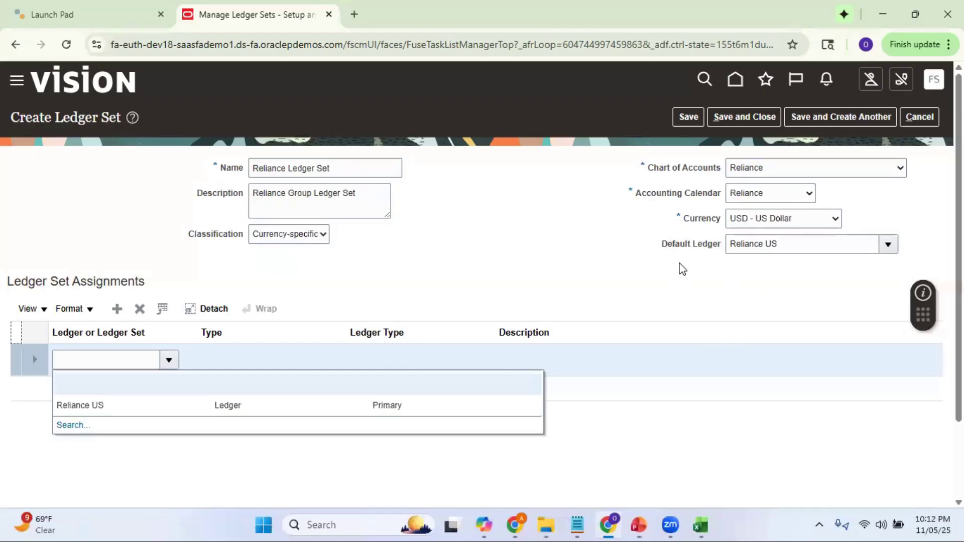
{"action": "left_click", "coordinate": [772, 226]}
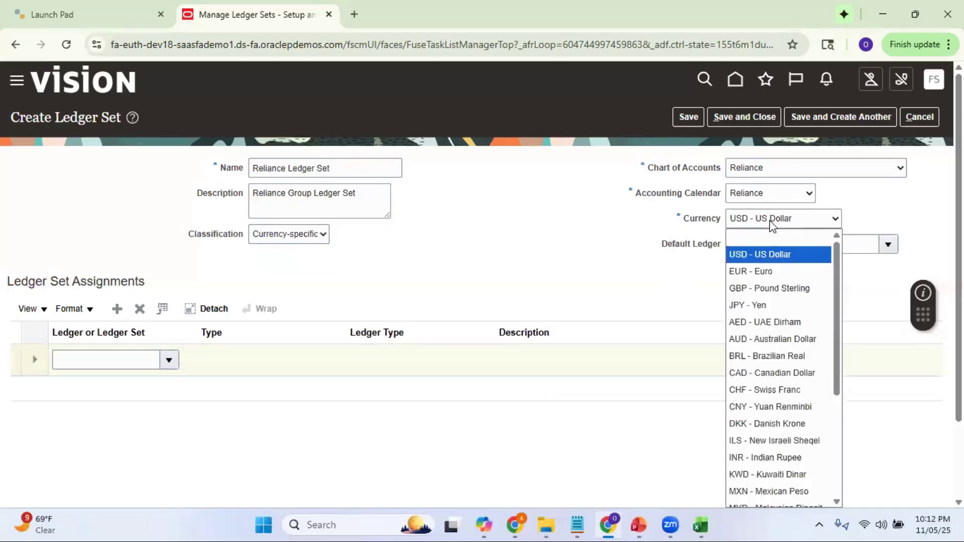
{"action": "left_click", "coordinate": [460, 255]}
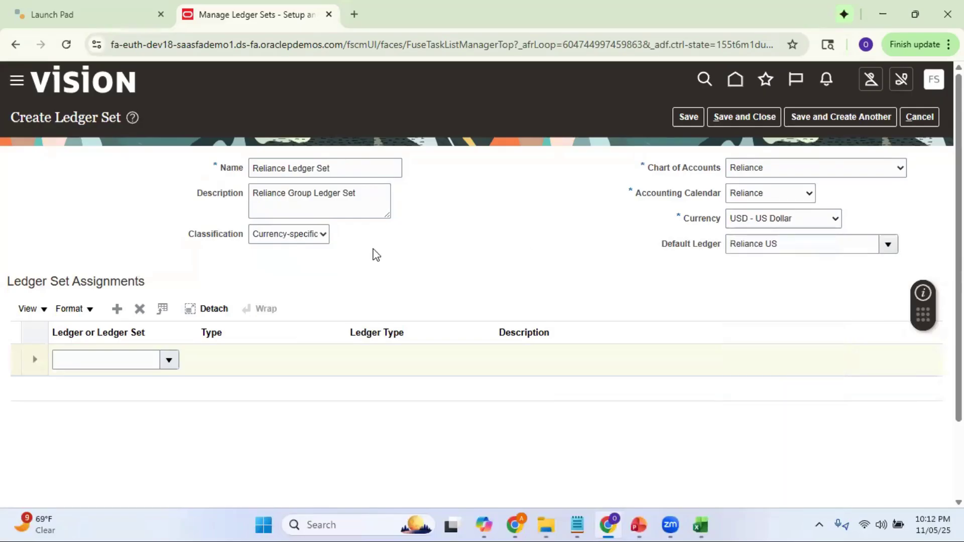
Try to reclassify the ledger set as GAAP view and check which ledgers are available for assignment.
{"action": "left_click", "coordinate": [311, 236]}
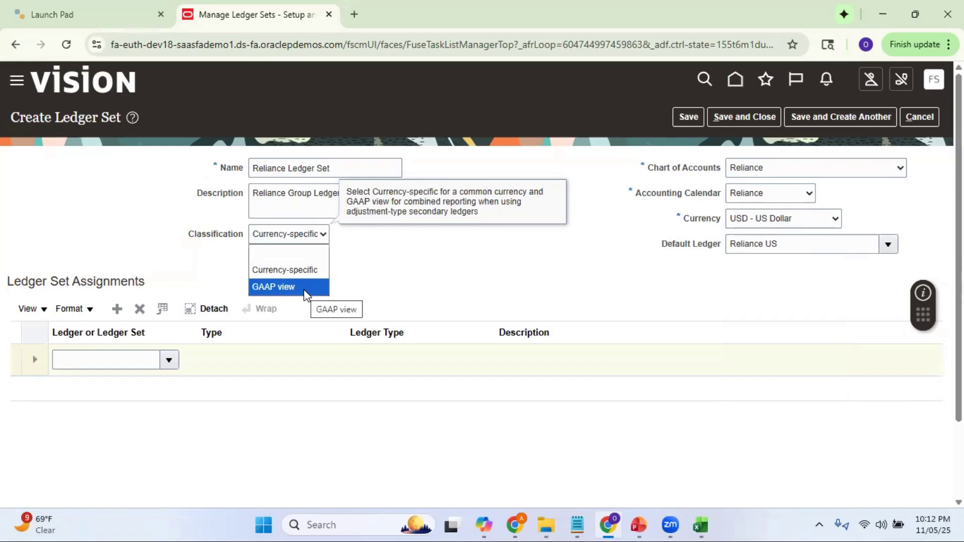
{"action": "left_click", "coordinate": [281, 287]}
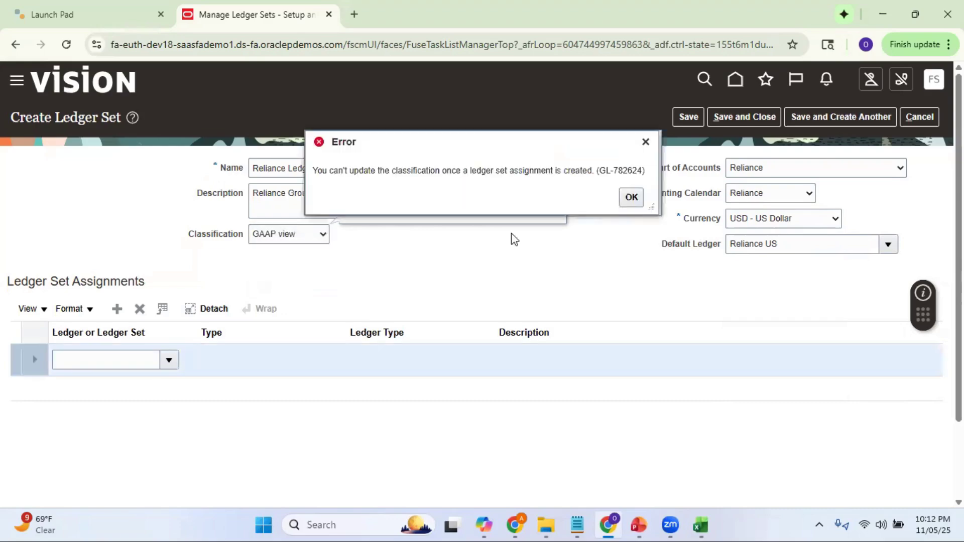
{"action": "left_click", "coordinate": [632, 197]}
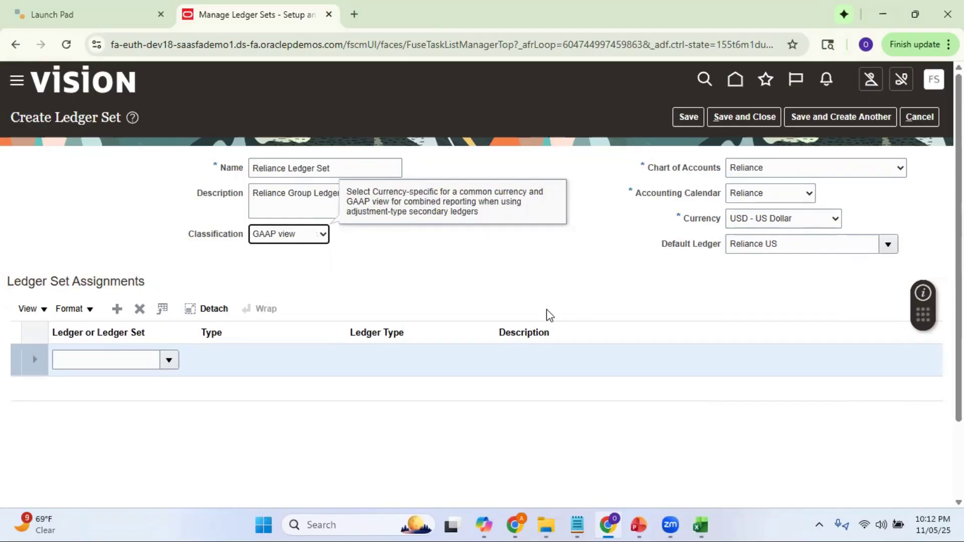
{"action": "left_click", "coordinate": [169, 360]}
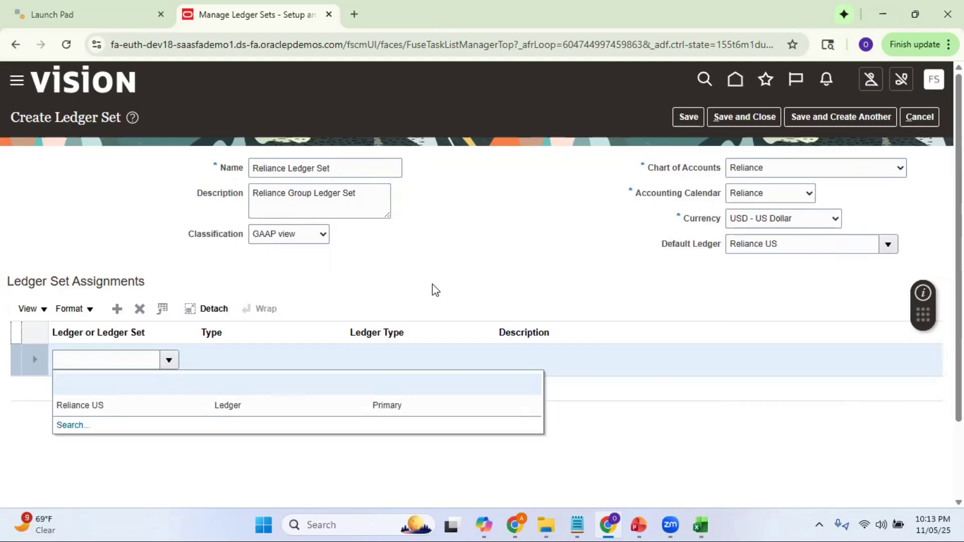
{"action": "left_click", "coordinate": [375, 248]}
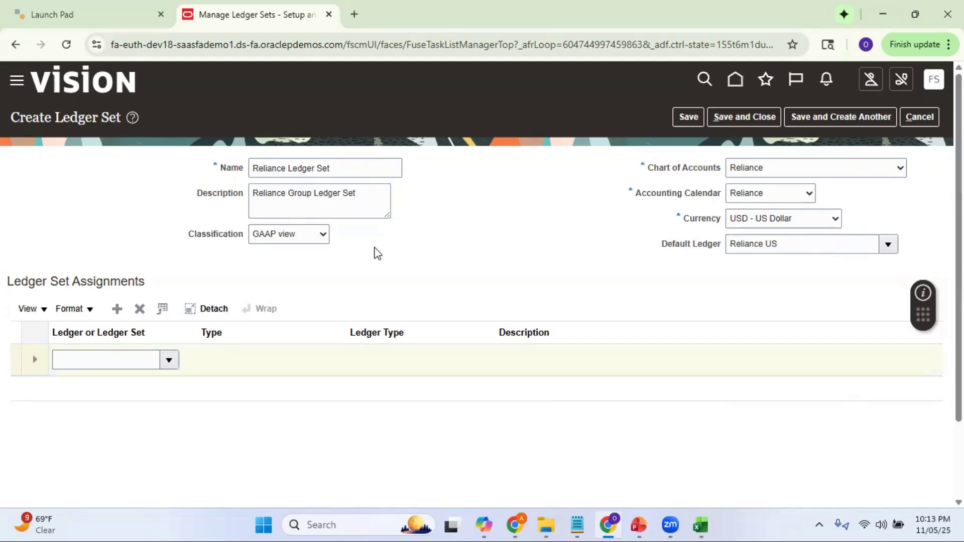
Try to clear the ledger set's classification so that it is blank.
{"action": "left_click", "coordinate": [316, 236]}
{"action": "left_click", "coordinate": [302, 254]}
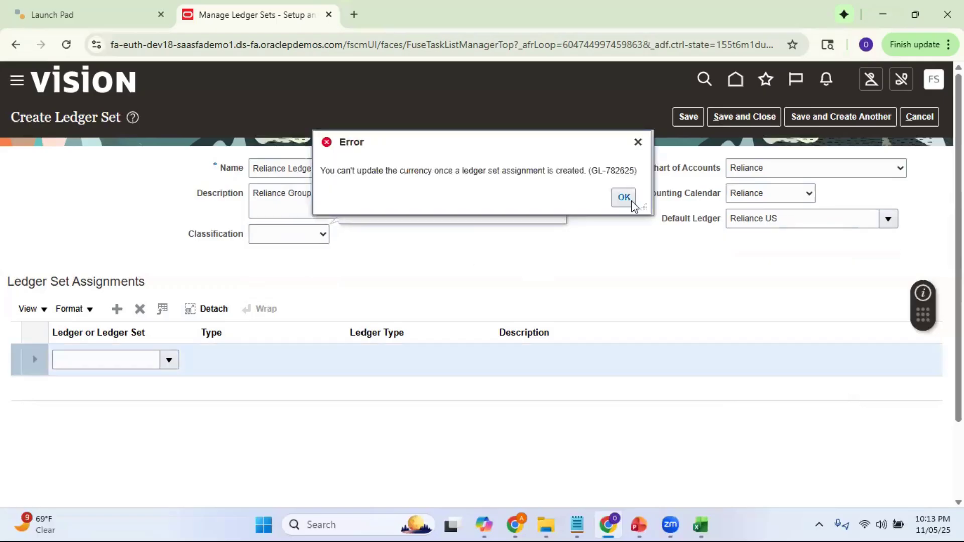
{"action": "left_click", "coordinate": [624, 197]}
Copy the ledger set's name and cancel the creation of this unsaved ledger set.
{"action": "triple_click", "coordinate": [370, 168]}
{"action": "key", "text": "ctrl+c"}
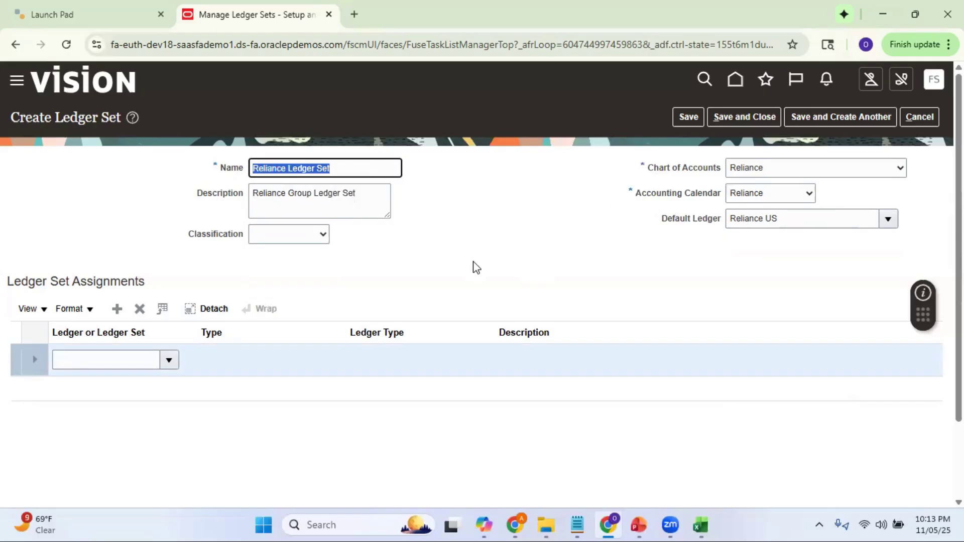
{"action": "left_click", "coordinate": [920, 119]}
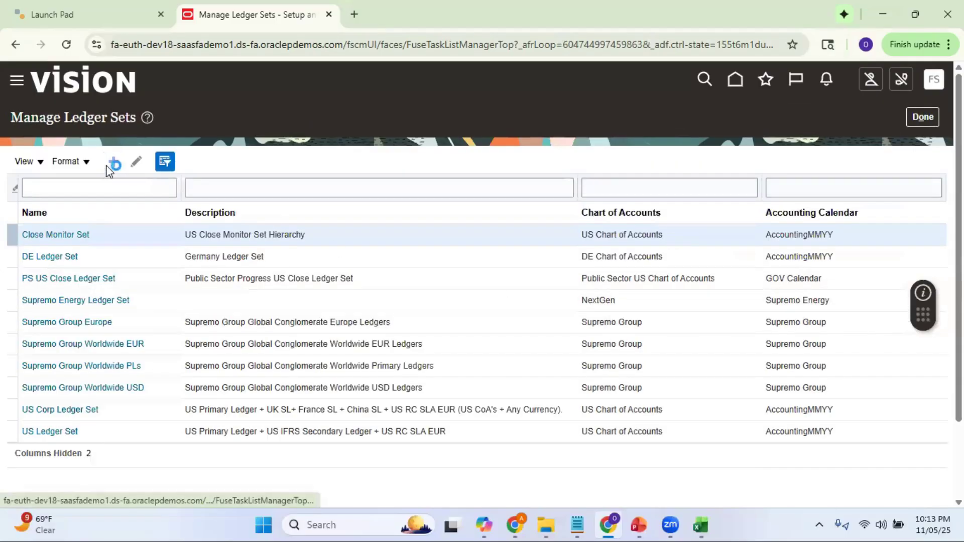
Start a new ledger set with Reliance Ledger Set as both its name and its description.
{"action": "left_click", "coordinate": [113, 162]}
{"action": "key", "text": "ctrl+v"}
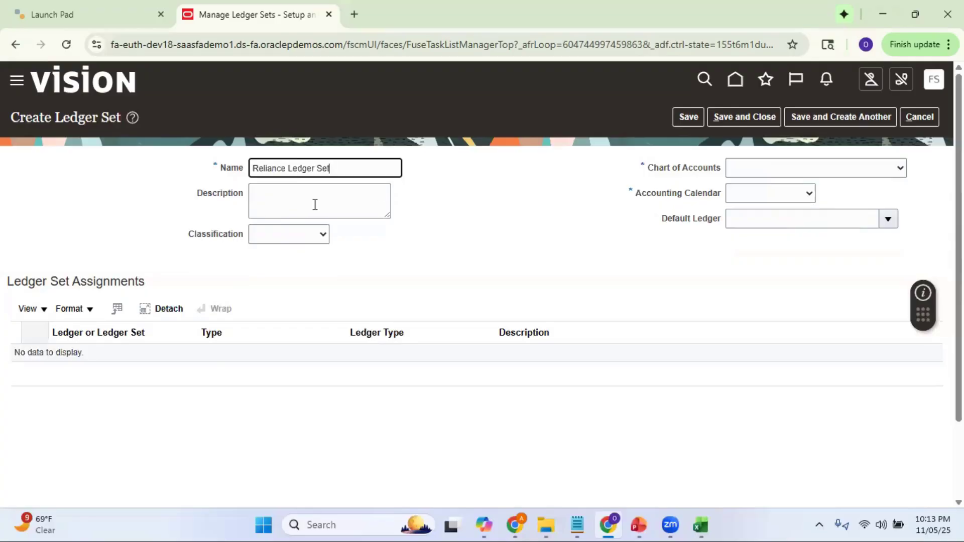
{"action": "left_click", "coordinate": [314, 204]}
{"action": "key", "text": "ctrl+v"}
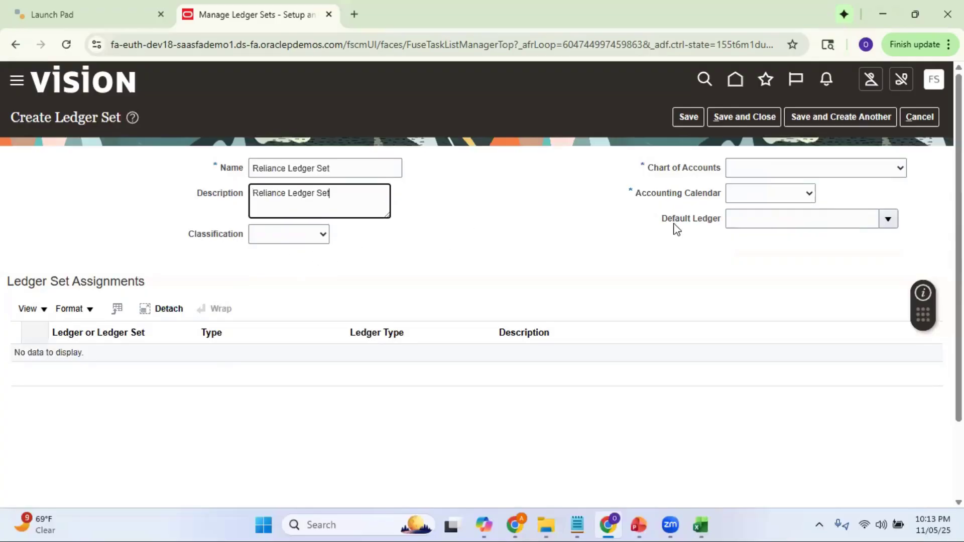
Set the chart of accounts and accounting calendar to Reliance and the default ledger to Reliance US.
{"action": "left_click", "coordinate": [826, 171]}
{"action": "key", "text": "r"}
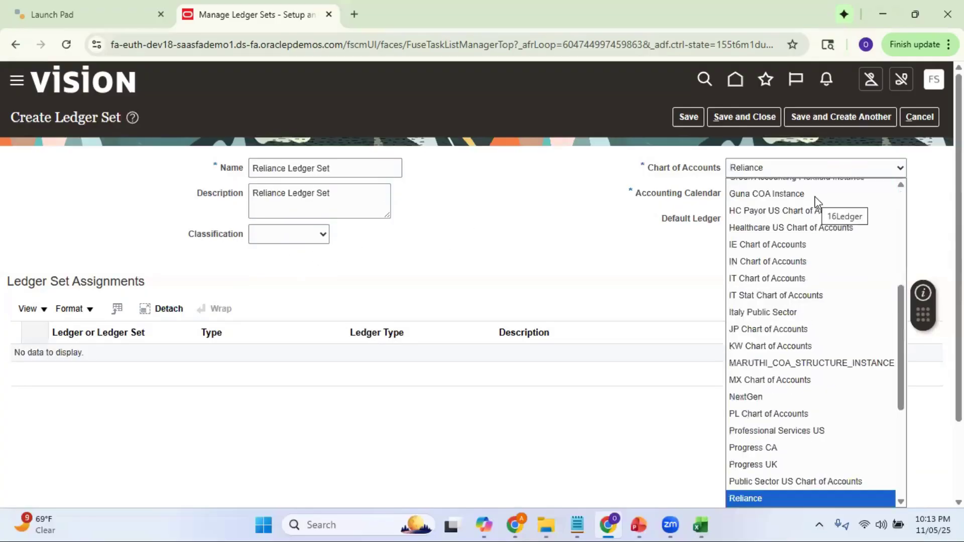
{"action": "left_click", "coordinate": [747, 498]}
{"action": "left_click", "coordinate": [768, 194]}
{"action": "key", "text": "r"}
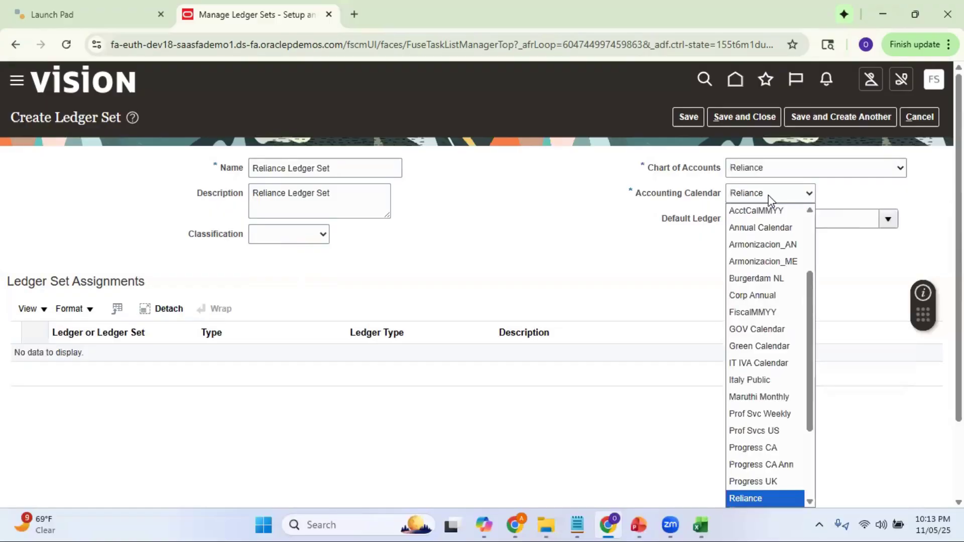
{"action": "left_click", "coordinate": [743, 498]}
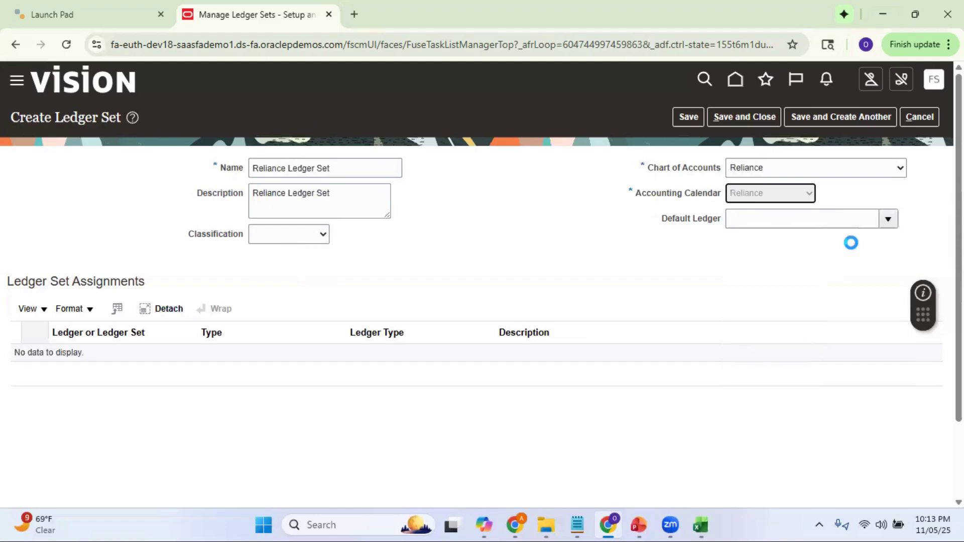
{"action": "left_click", "coordinate": [887, 220]}
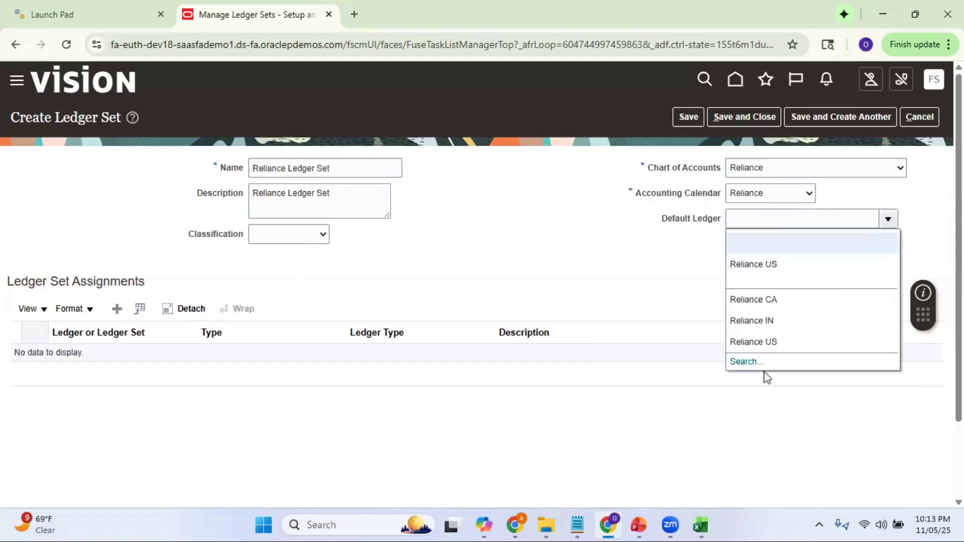
{"action": "left_click", "coordinate": [788, 341]}
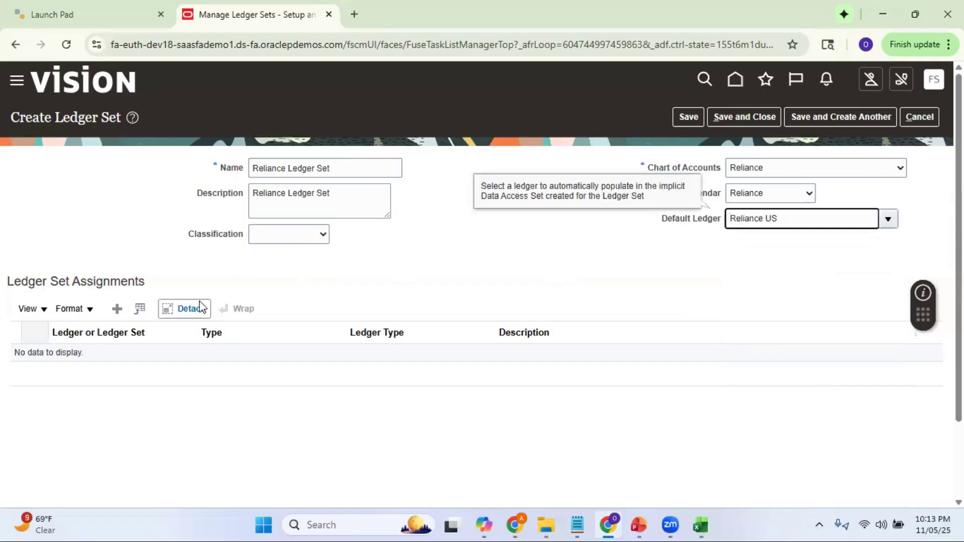
Assign the Reliance CA, Reliance IN and Reliance US ledgers to the ledger set.
{"action": "left_click", "coordinate": [117, 309]}
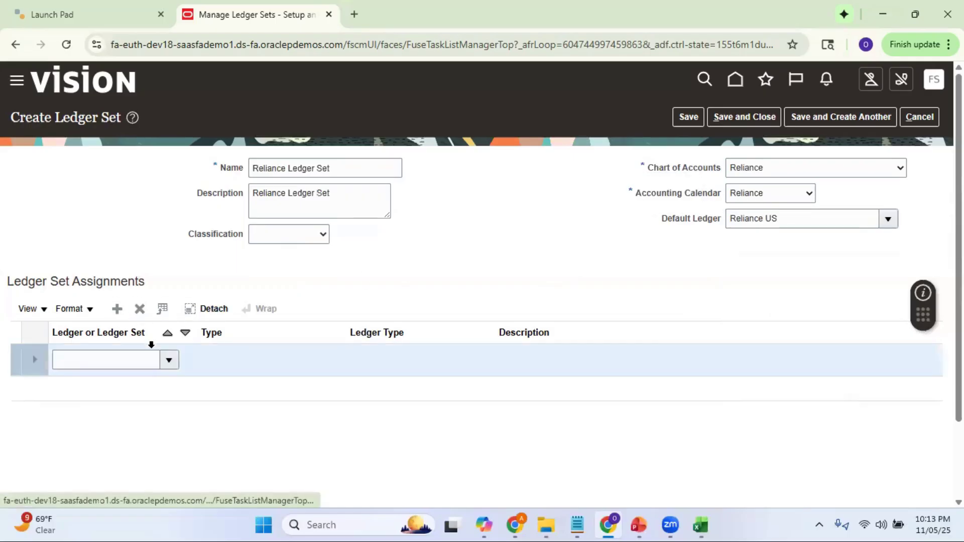
{"action": "left_click", "coordinate": [168, 361]}
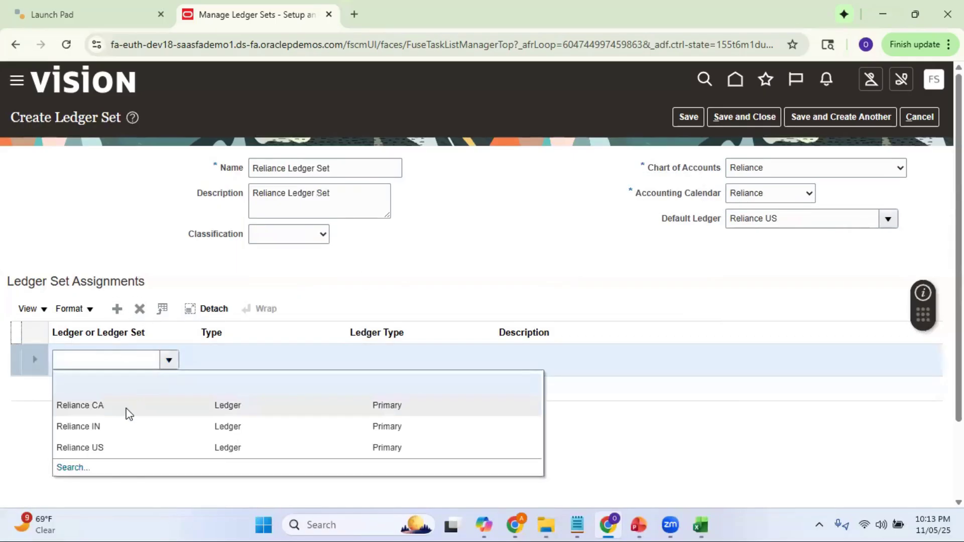
{"action": "left_click", "coordinate": [125, 407]}
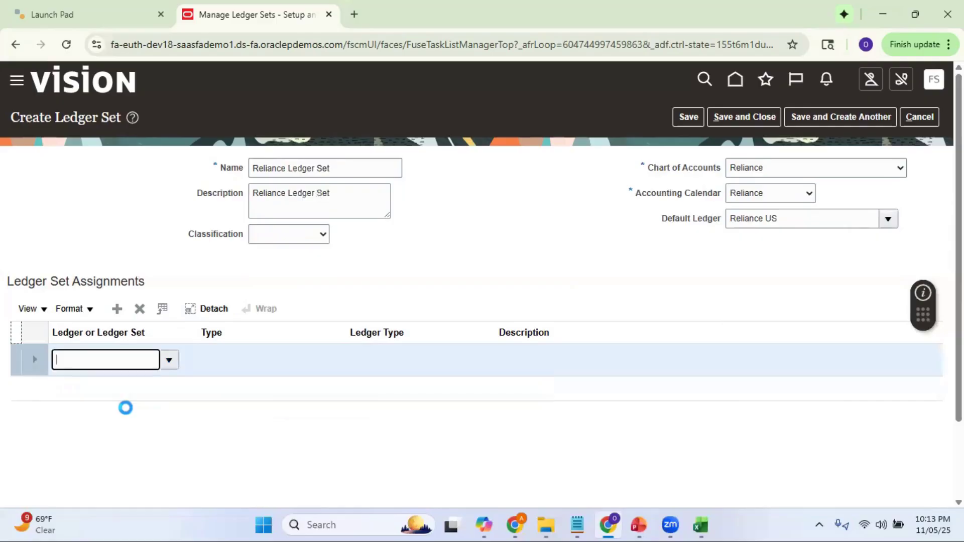
{"action": "left_click", "coordinate": [118, 310]}
{"action": "left_click", "coordinate": [171, 364]}
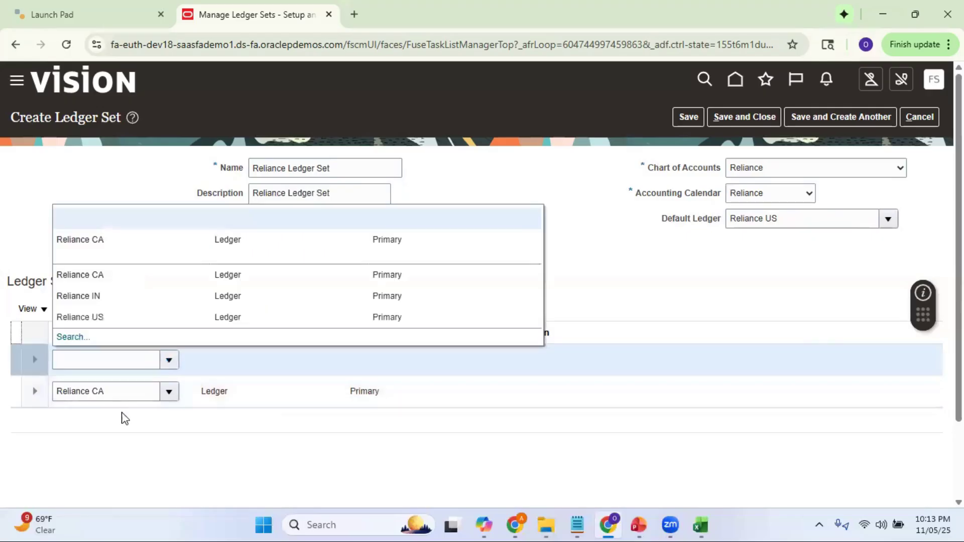
{"action": "left_click", "coordinate": [99, 296]}
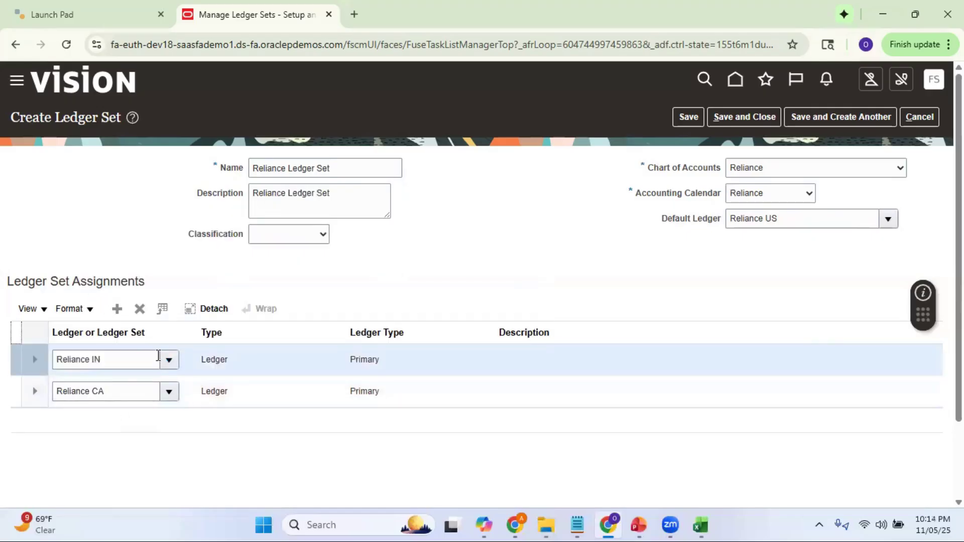
{"action": "left_click", "coordinate": [118, 309]}
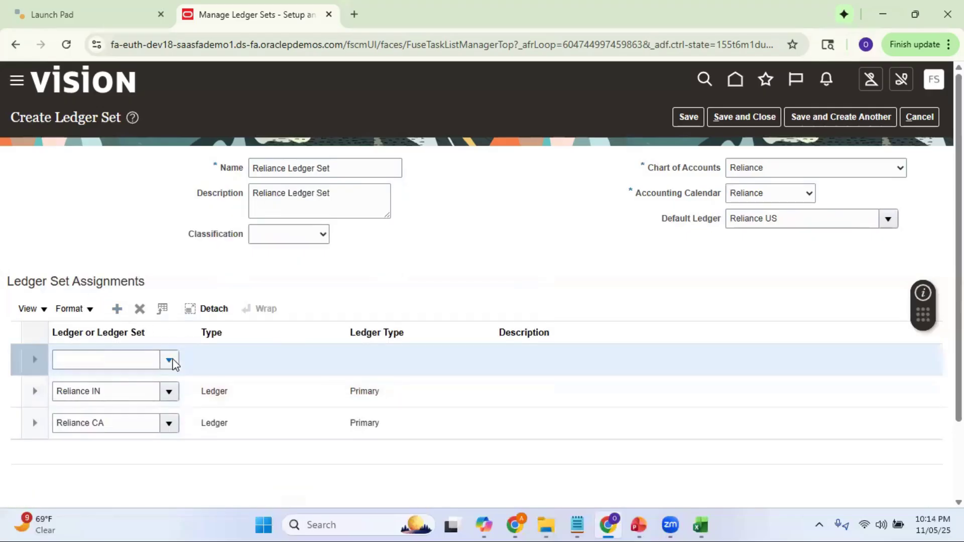
{"action": "left_click", "coordinate": [172, 361]}
{"action": "left_click", "coordinate": [99, 318]}
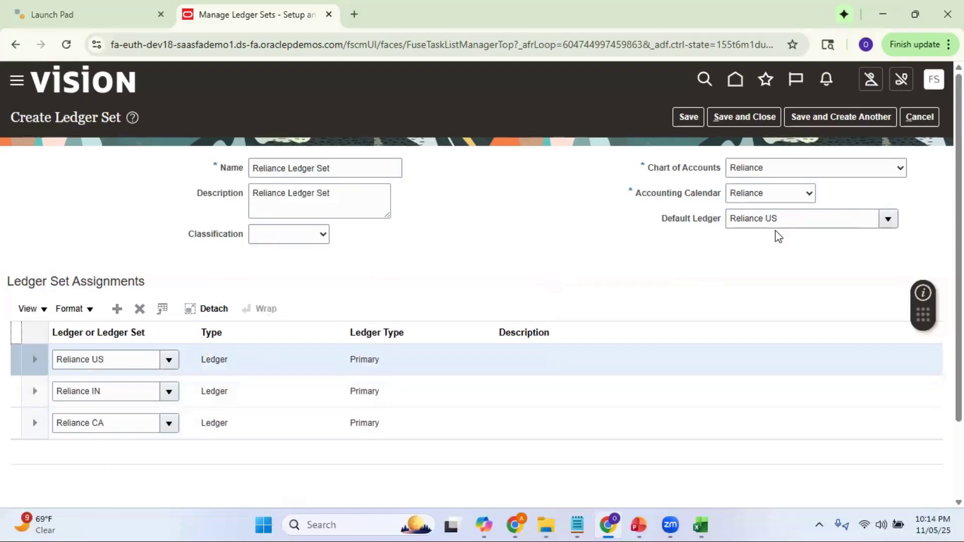
Save and close the Reliance Ledger Set, and return to the Financials setup tasks.
{"action": "left_click", "coordinate": [687, 121]}
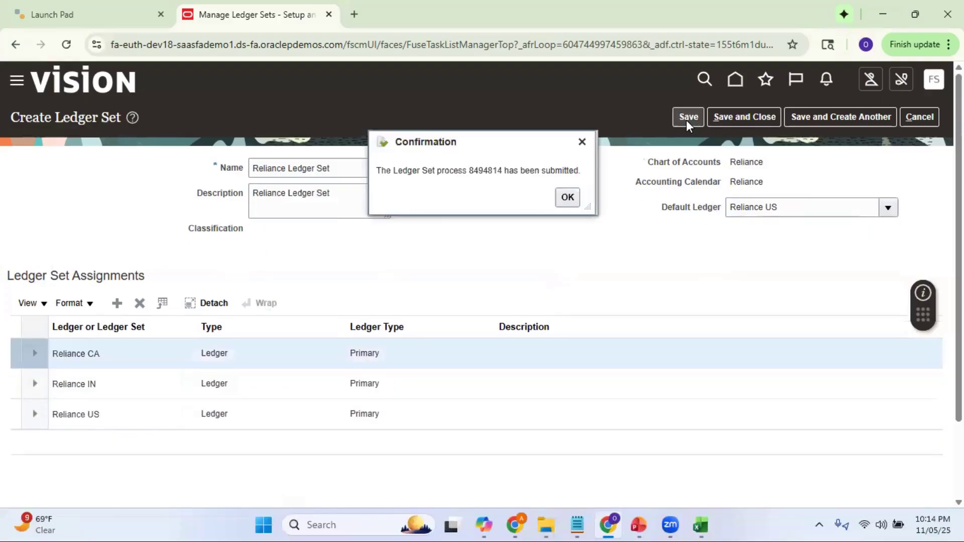
{"action": "left_click", "coordinate": [572, 202]}
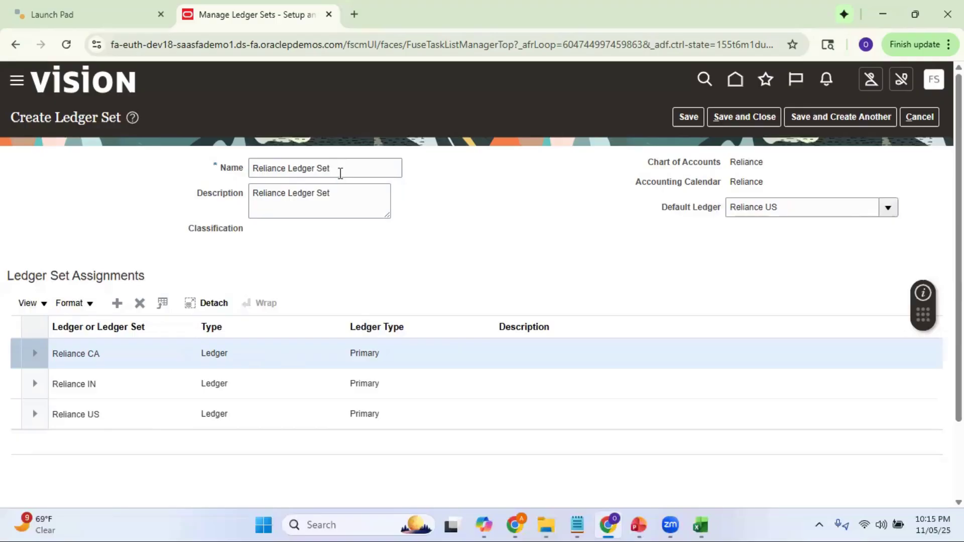
{"action": "left_click", "coordinate": [731, 117]}
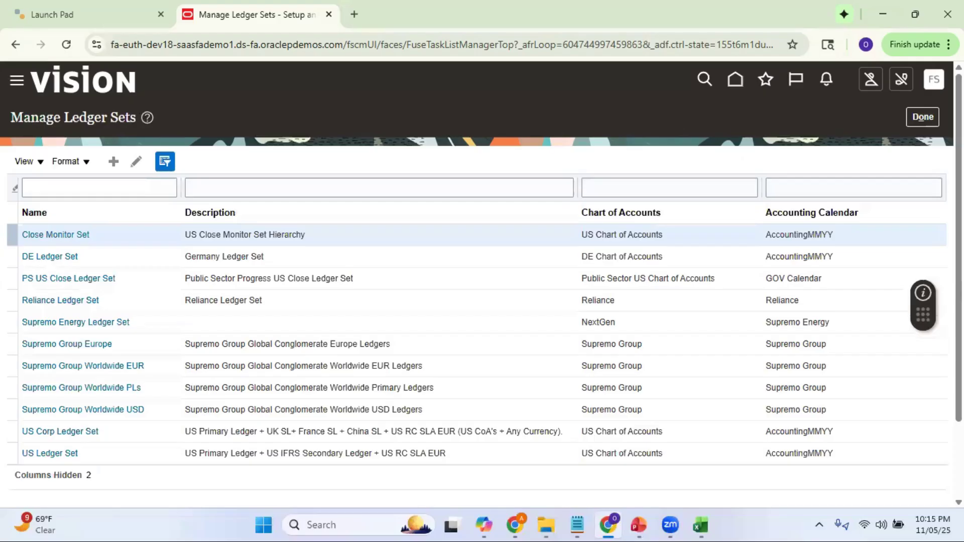
{"action": "left_click", "coordinate": [917, 118]}
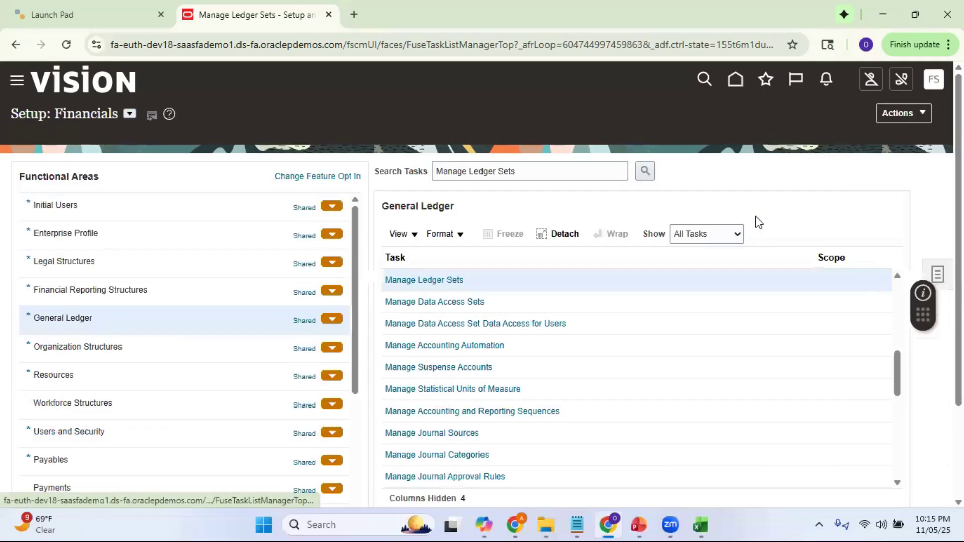
Search the setup tasks for "Manage Data Access for user" and open the Manage Data Access for Users task.
{"action": "left_click", "coordinate": [557, 159]}
{"action": "left_click_drag", "start_coordinate": [557, 160], "coordinate": [288, 144]}
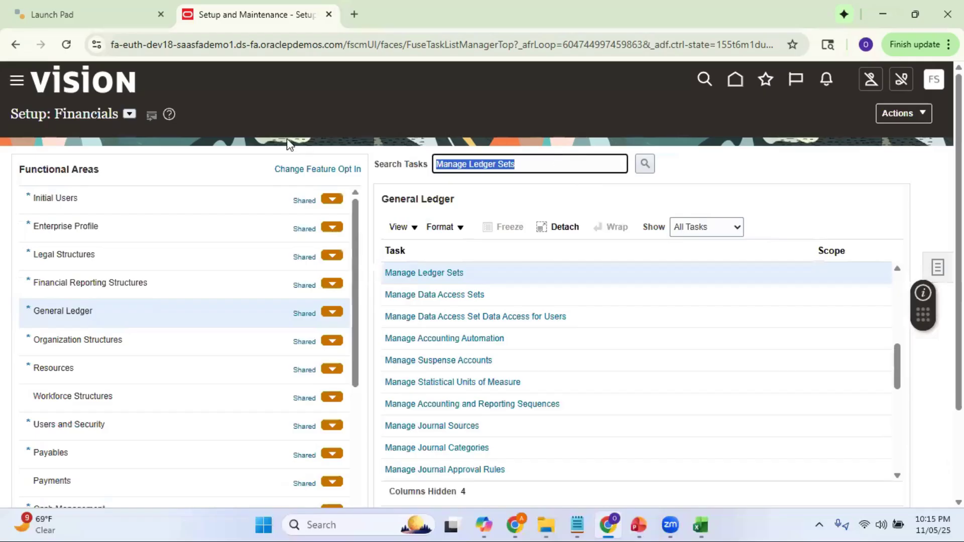
{"action": "type", "text": "Manage "}
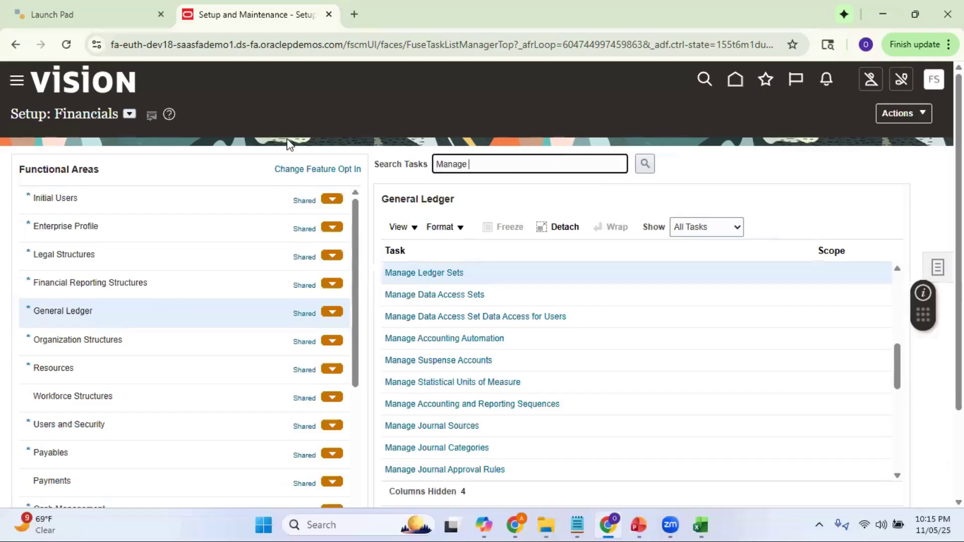
{"action": "type", "text": "Data Access for"}
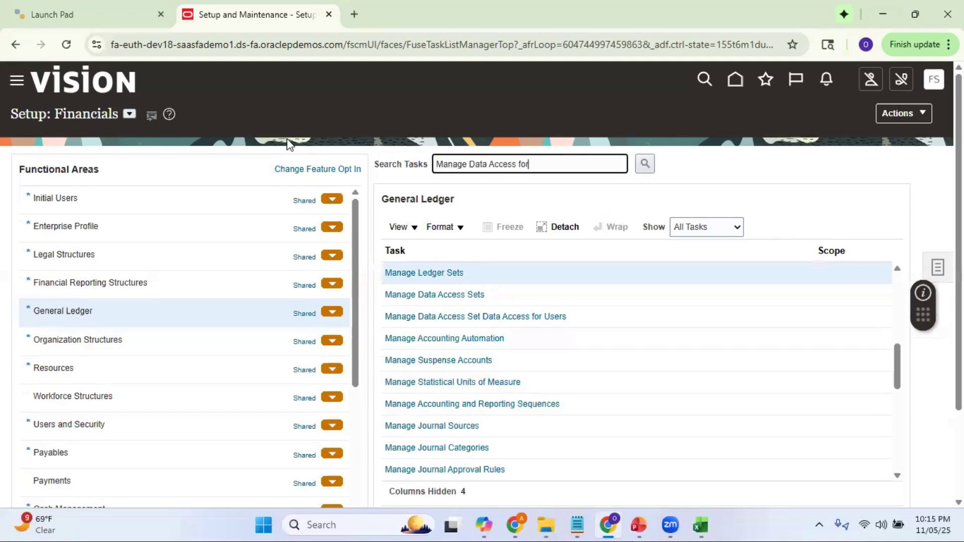
{"action": "type", "text": " user"}
{"action": "key", "text": "Return"}
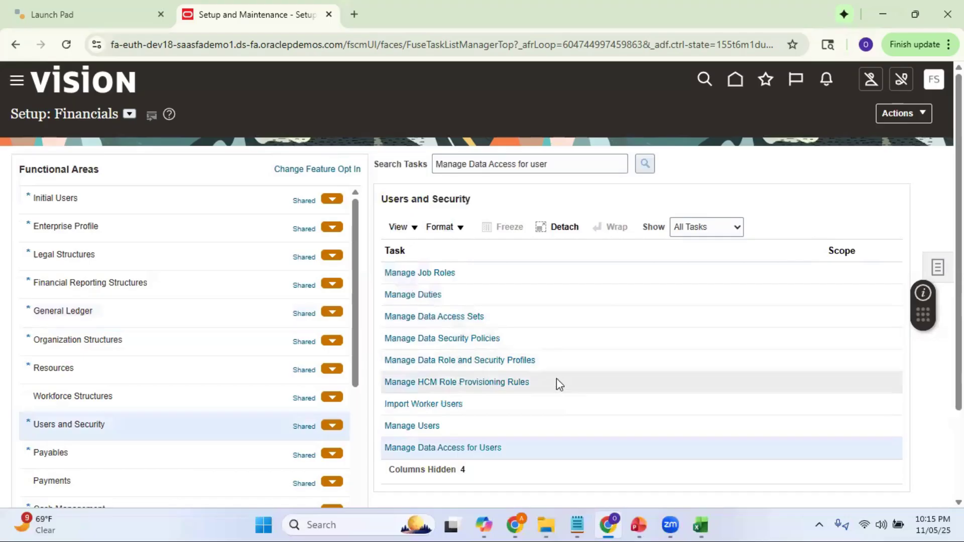
{"action": "left_click", "coordinate": [481, 449]}
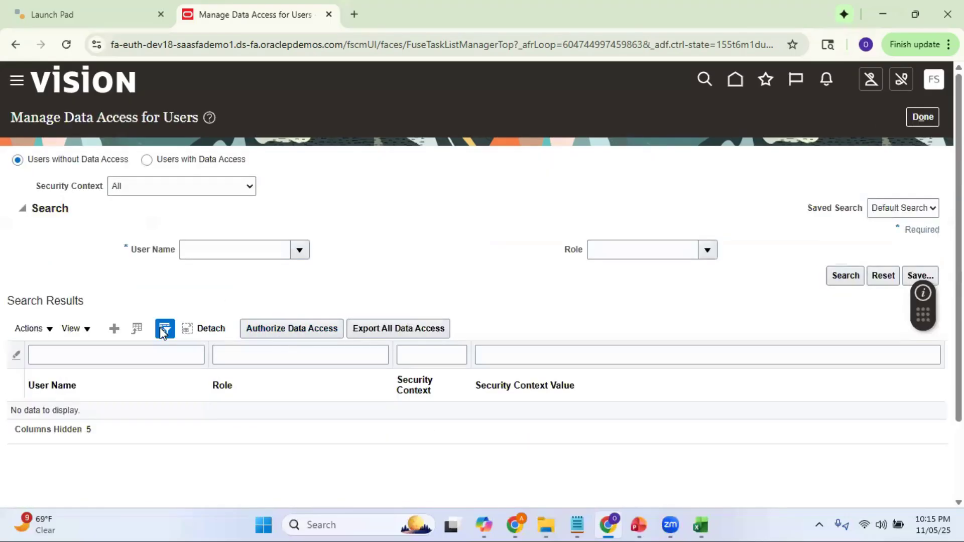
Create a data access entry for user FAS09.STUDENT with the General Accounting Manager role and the Data access set security context.
{"action": "left_click", "coordinate": [114, 328]}
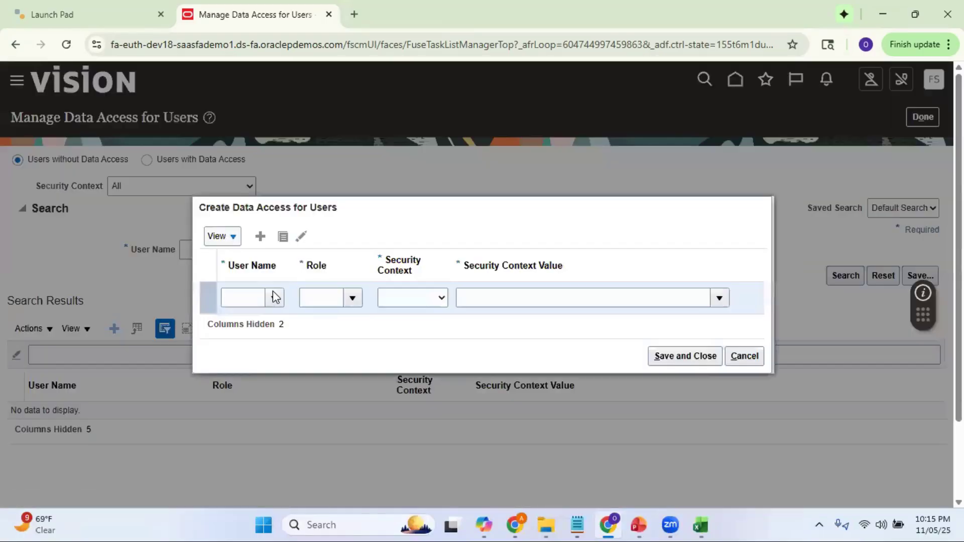
{"action": "left_click", "coordinate": [248, 296]}
{"action": "type", "text": "fas09."}
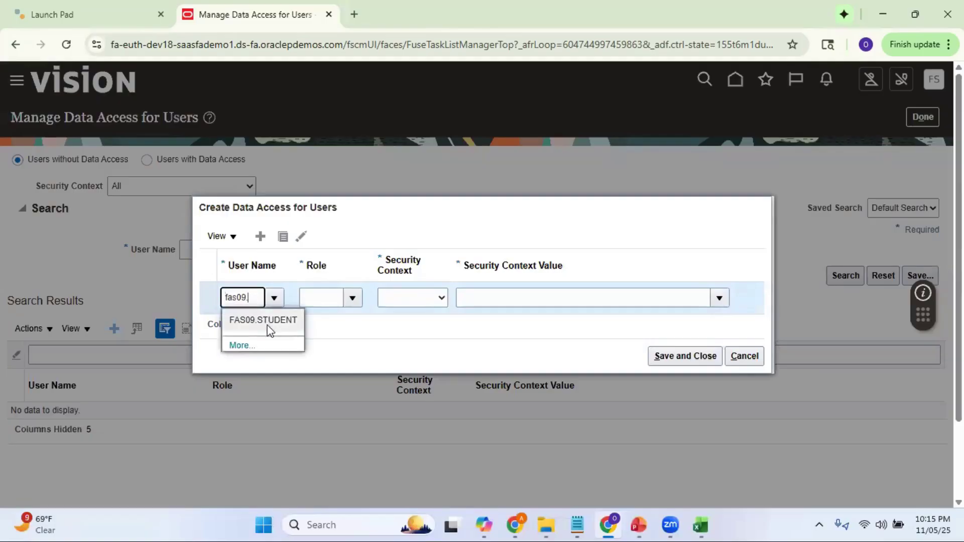
{"action": "left_click", "coordinate": [263, 320]}
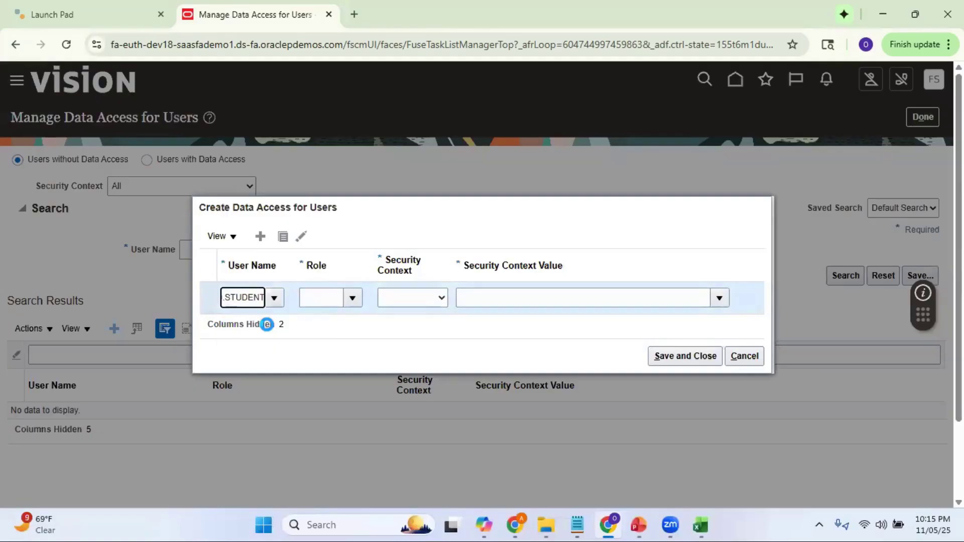
{"action": "left_click", "coordinate": [330, 296]}
{"action": "type", "text": "general acc"}
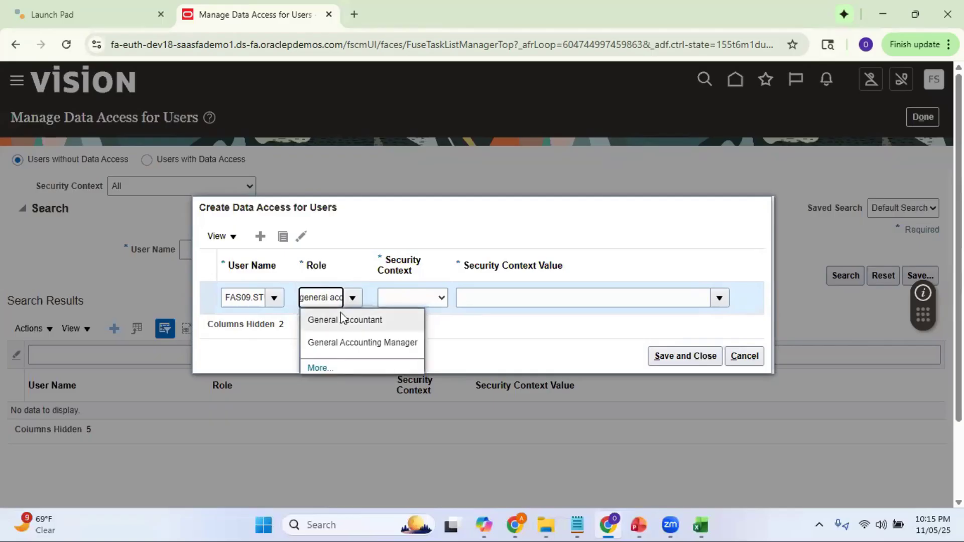
{"action": "left_click", "coordinate": [375, 342]}
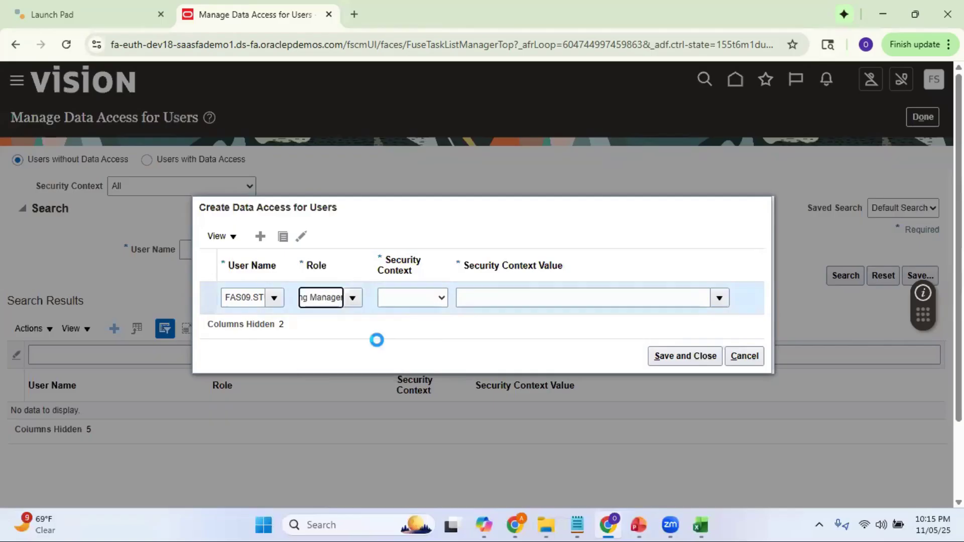
{"action": "left_click", "coordinate": [436, 298]}
{"action": "left_click", "coordinate": [443, 331]}
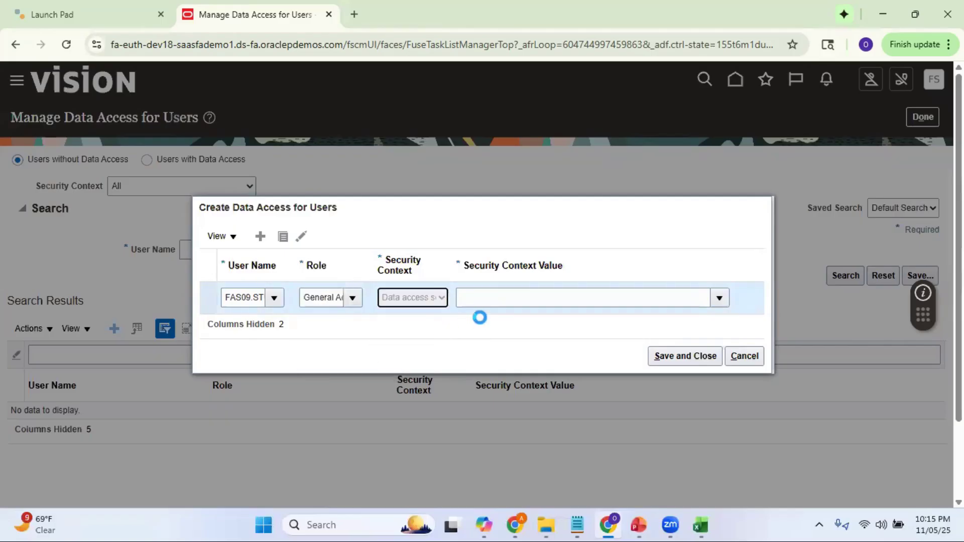
Set the security context value to Reliance Ledger Set, save the data access entry, and return to the Financials setup tasks.
{"action": "left_click", "coordinate": [531, 296]}
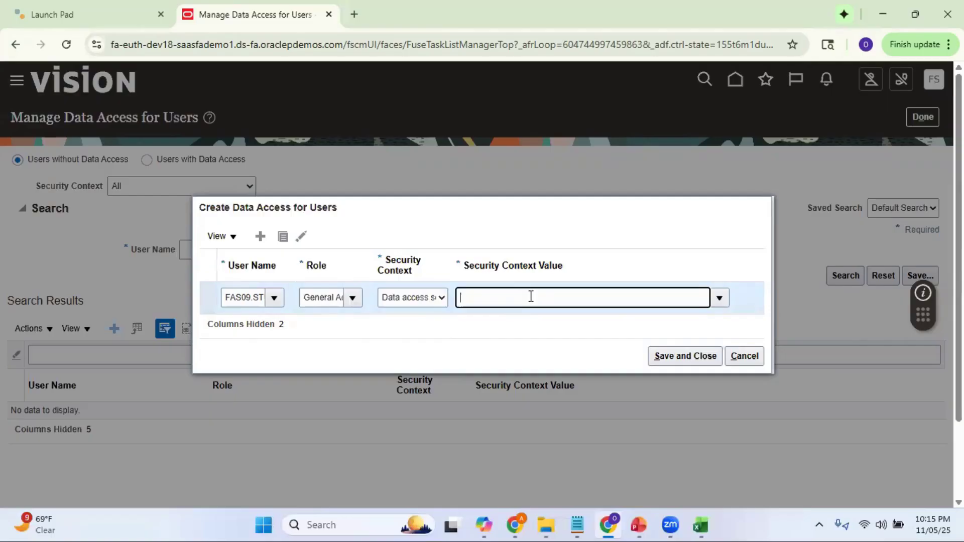
{"action": "left_click", "coordinate": [721, 299]}
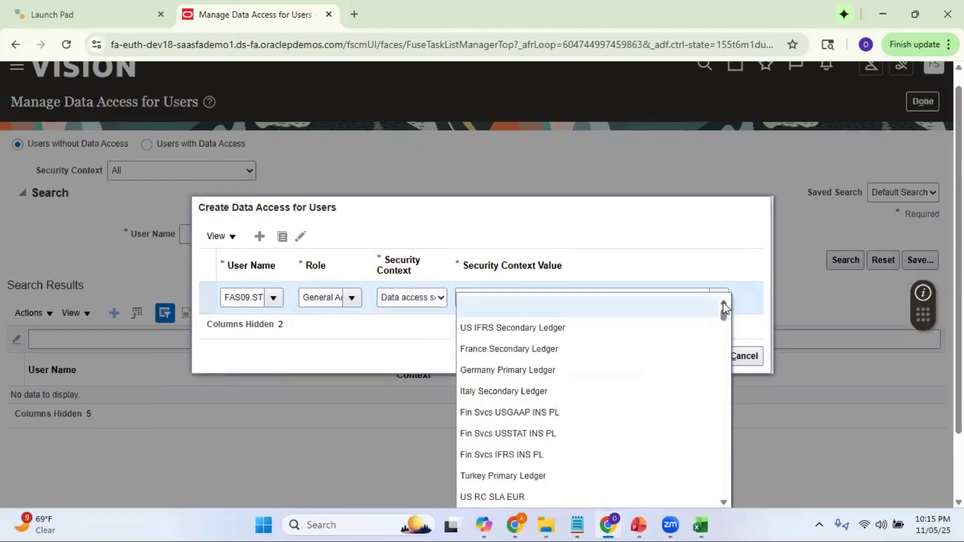
{"action": "left_click", "coordinate": [637, 235]}
{"action": "left_click", "coordinate": [538, 297]}
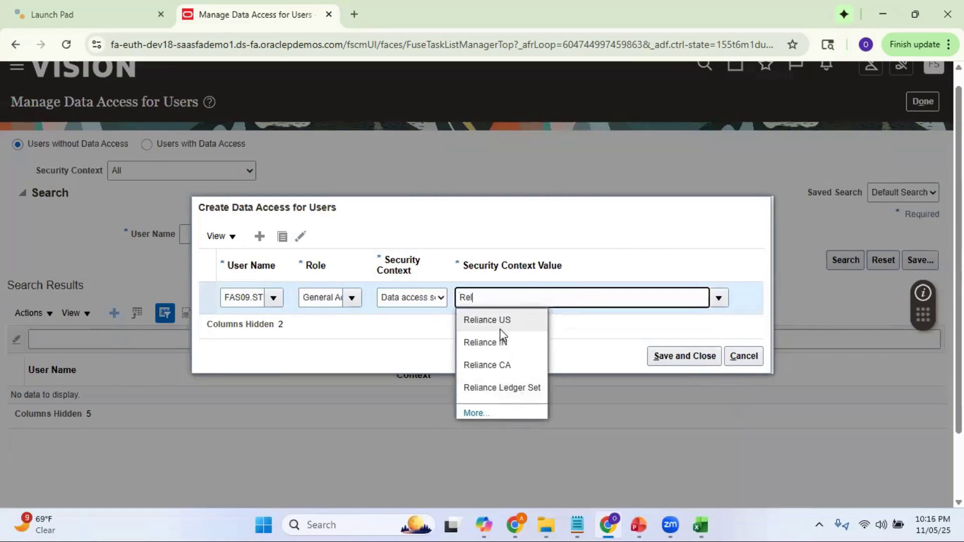
{"action": "left_click", "coordinate": [523, 390]}
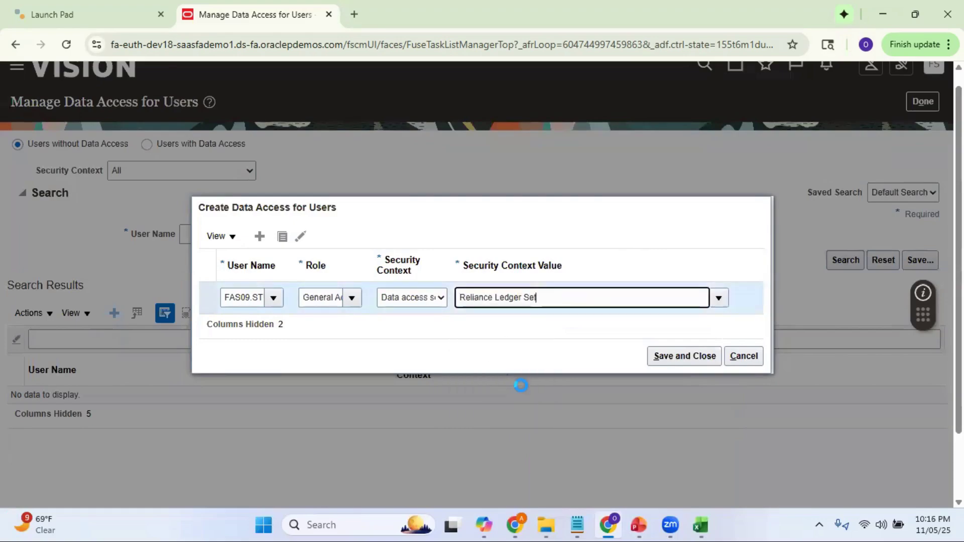
{"action": "left_click", "coordinate": [682, 356]}
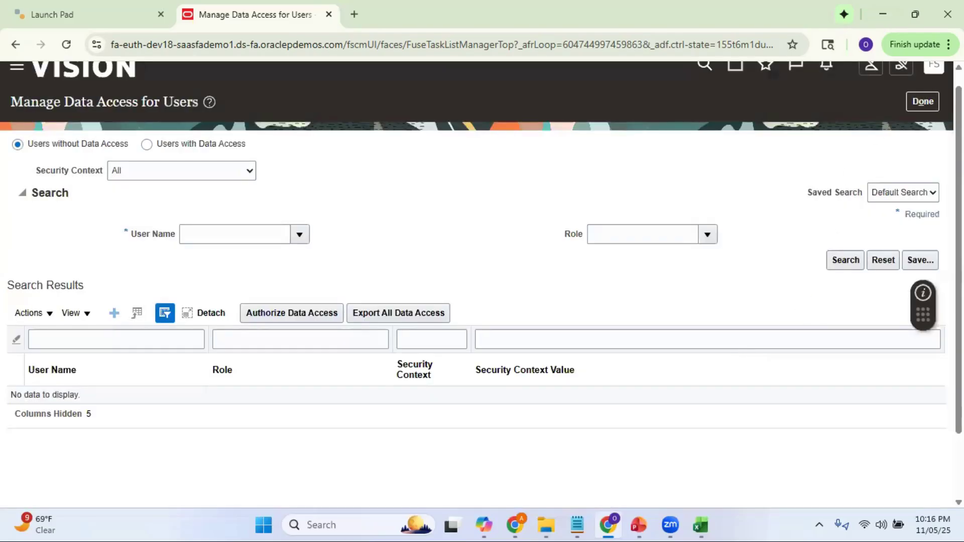
{"action": "scroll", "coordinate": [925, 121], "scroll_direction": "up", "scroll_amount": 1}
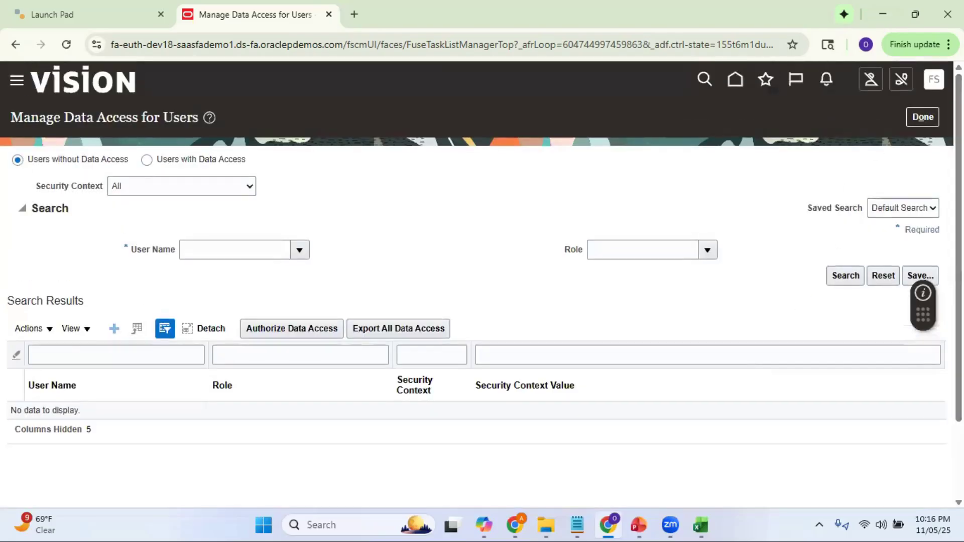
{"action": "left_click", "coordinate": [926, 125]}
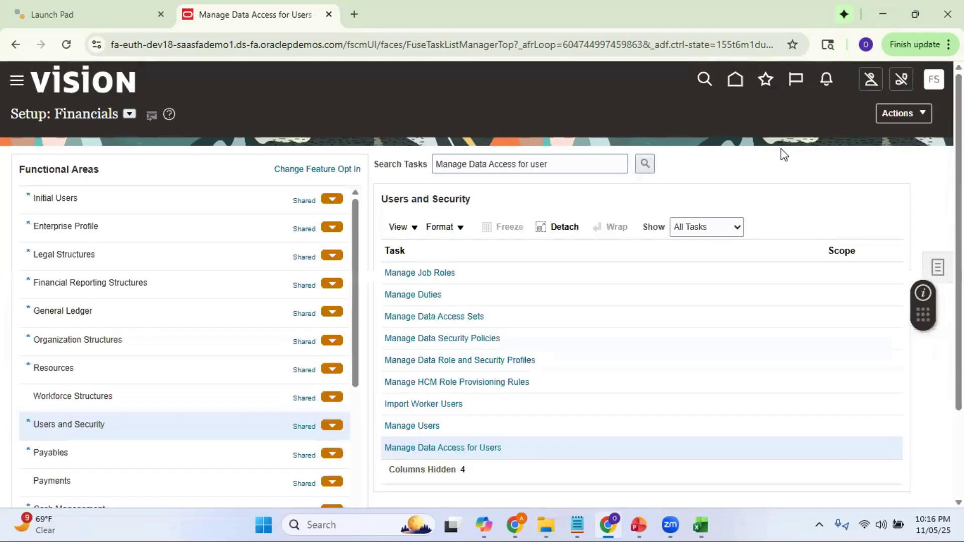
Go to the home page and open Period Close from the General Accounting apps.
{"action": "left_click", "coordinate": [731, 79]}
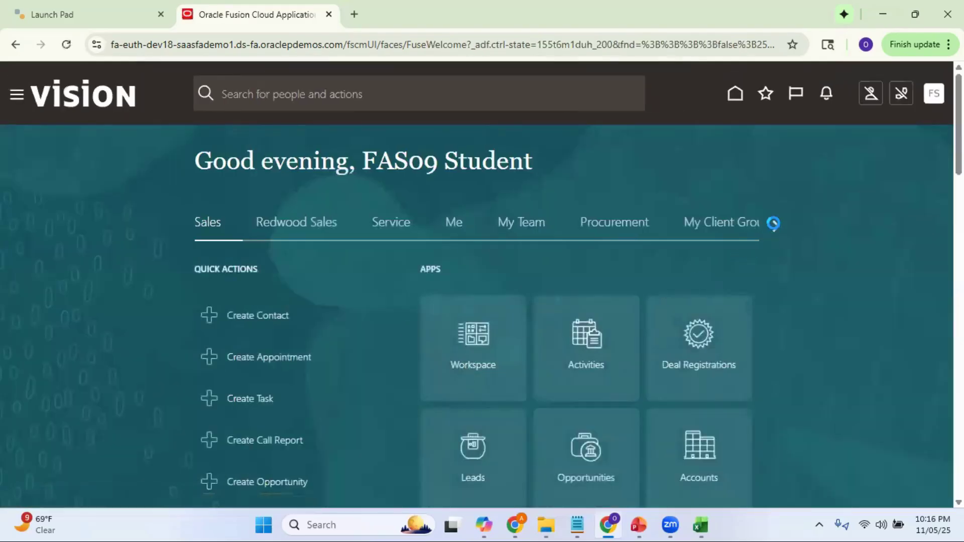
{"action": "left_click", "coordinate": [776, 226]}
{"action": "left_click", "coordinate": [776, 226]}
{"action": "left_click", "coordinate": [776, 226]}
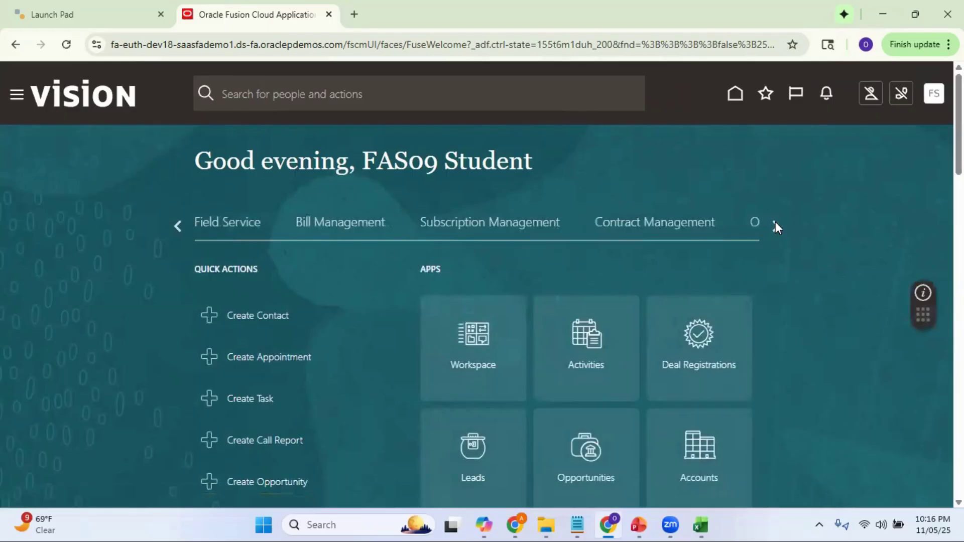
{"action": "left_click", "coordinate": [775, 225]}
{"action": "left_click", "coordinate": [776, 226]}
{"action": "left_click", "coordinate": [776, 225]}
{"action": "left_click", "coordinate": [776, 225]}
{"action": "left_click", "coordinate": [775, 225]}
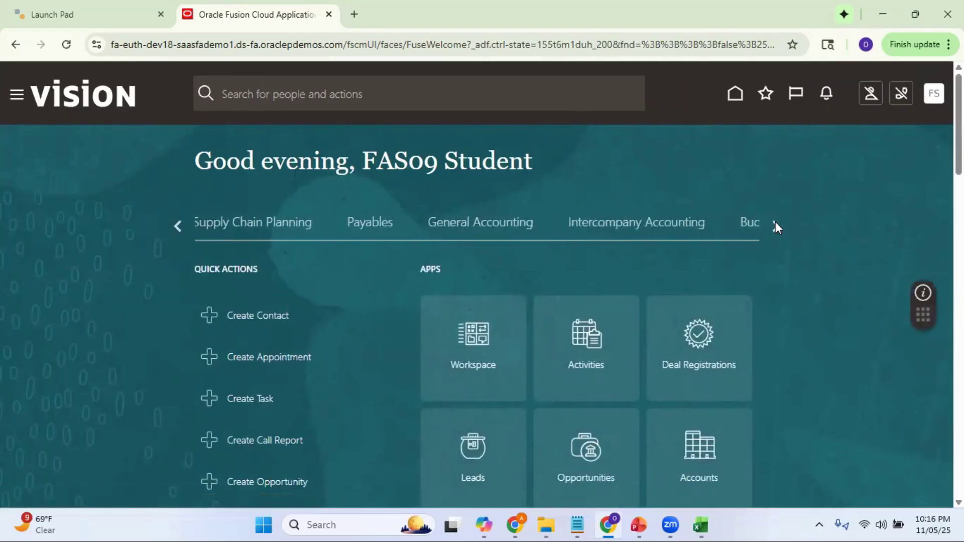
{"action": "left_click", "coordinate": [476, 230]}
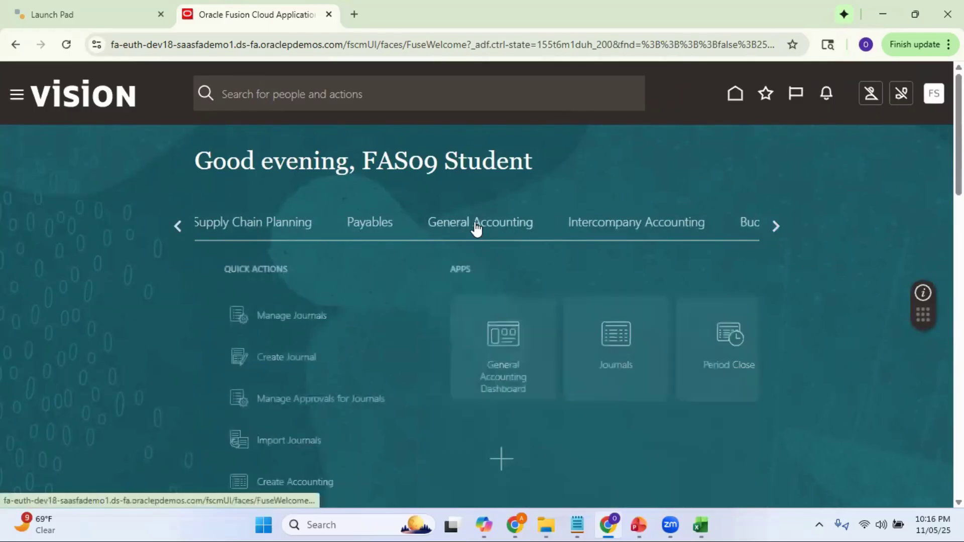
{"action": "left_click", "coordinate": [706, 369]}
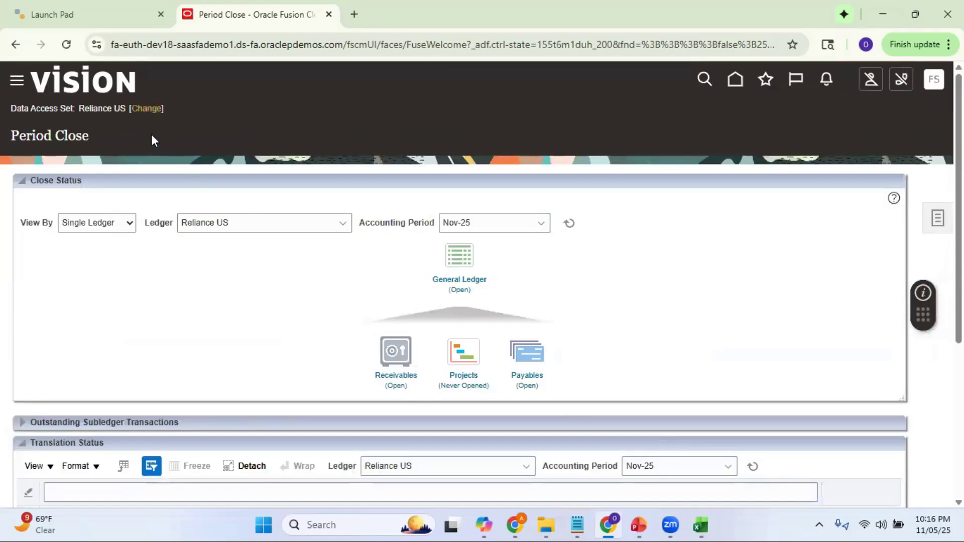
Change the data access set for Period Close to Reliance Ledger Set.
{"action": "left_click", "coordinate": [147, 109]}
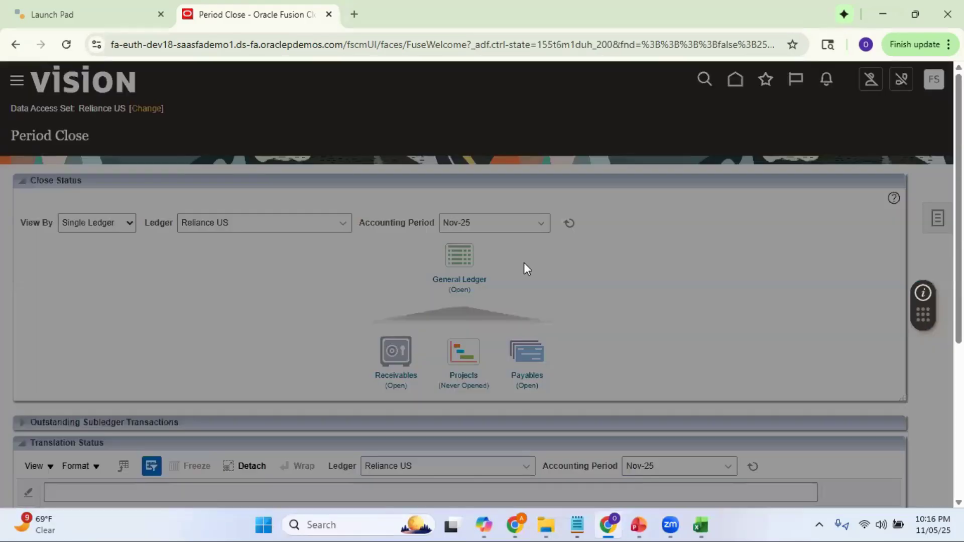
{"action": "left_click", "coordinate": [566, 282]}
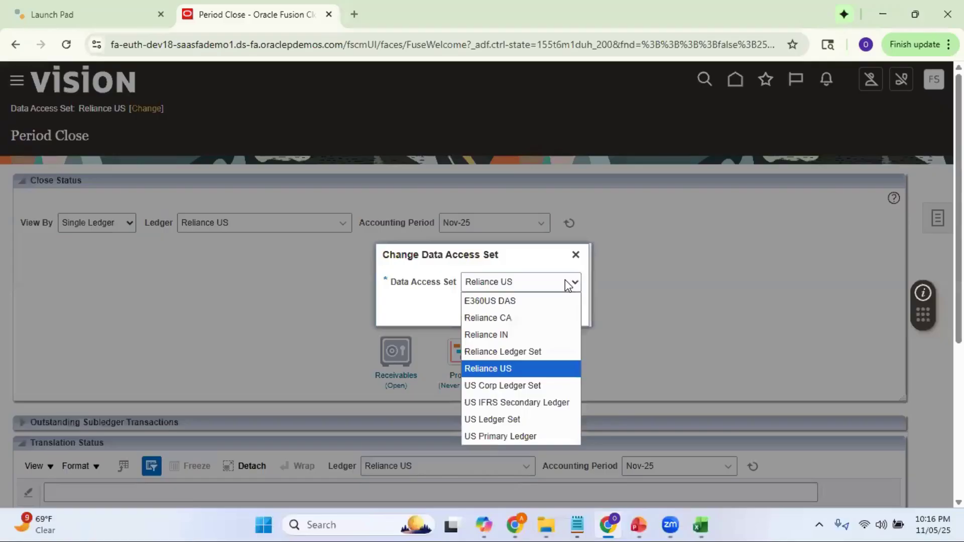
{"action": "left_click", "coordinate": [535, 352]}
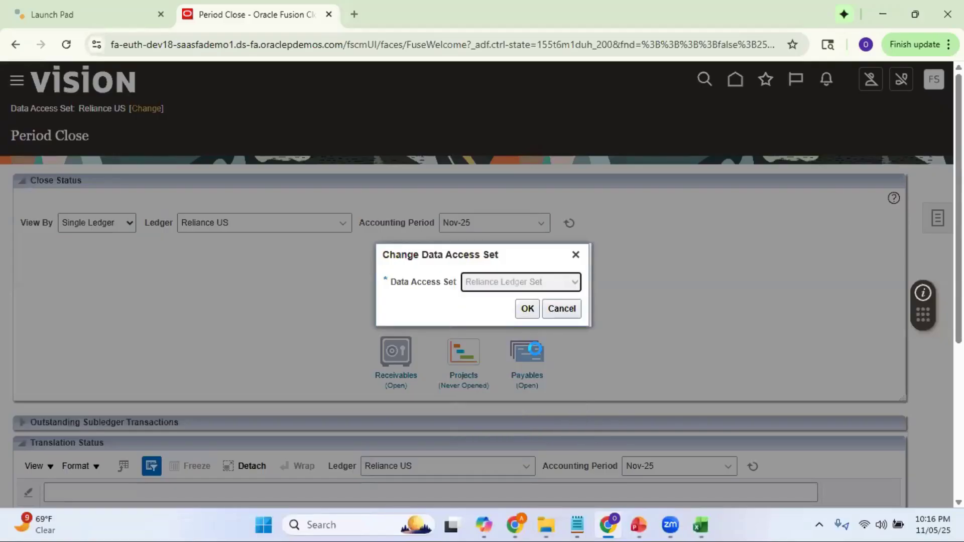
{"action": "left_click", "coordinate": [527, 309]}
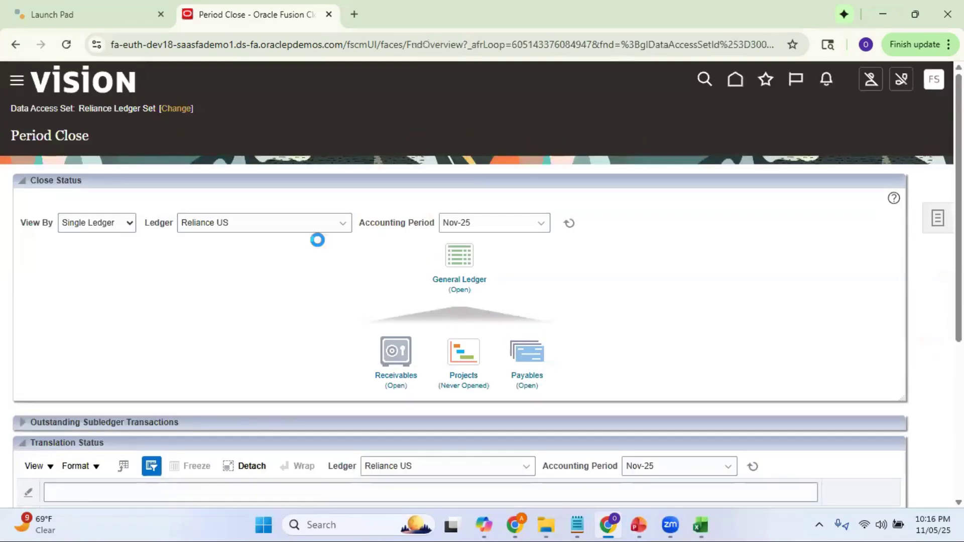
Check the selectable ledgers and review the General Ledger accounting period statuses for Reliance CA, Reliance IN and Reliance US.
{"action": "left_click", "coordinate": [342, 224]}
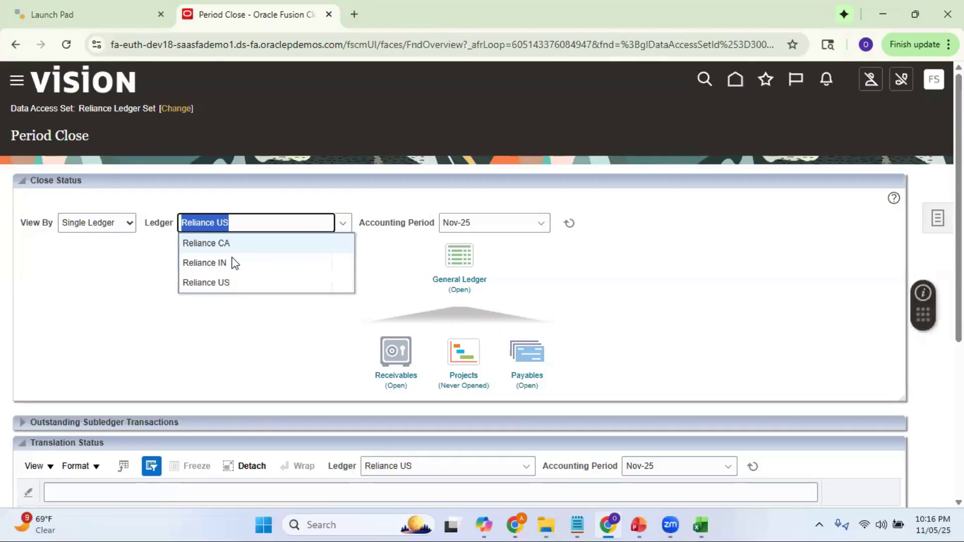
{"action": "left_click", "coordinate": [310, 320]}
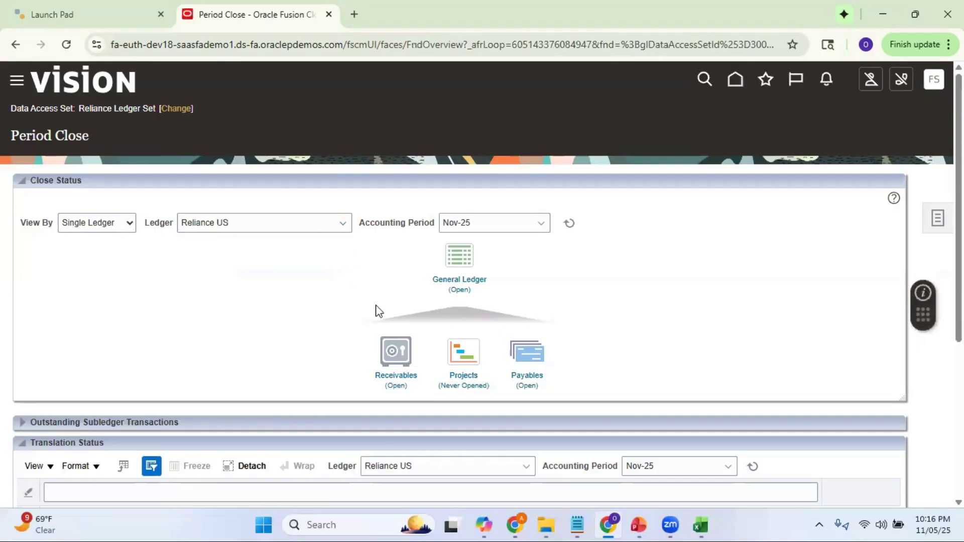
{"action": "left_click", "coordinate": [469, 282]}
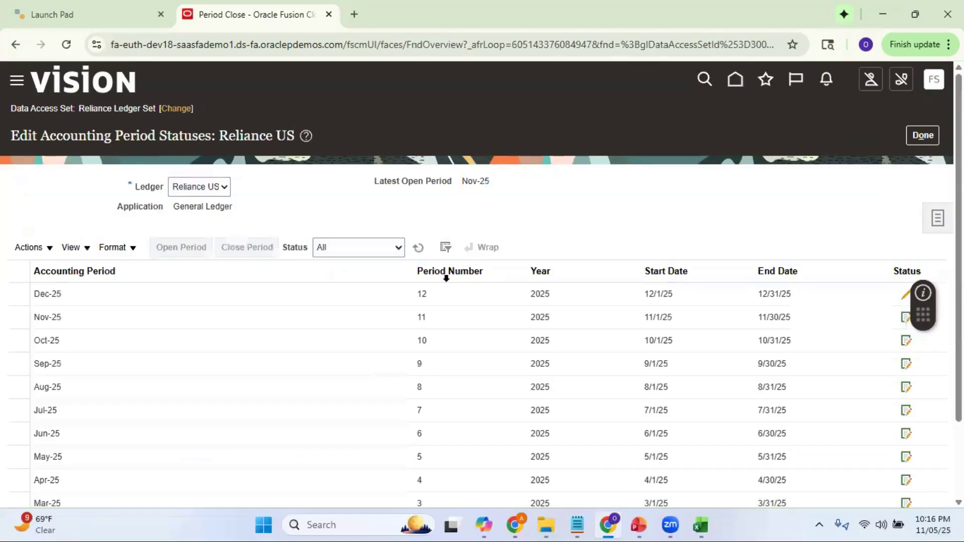
{"action": "left_click", "coordinate": [221, 188]}
{"action": "left_click", "coordinate": [216, 204]}
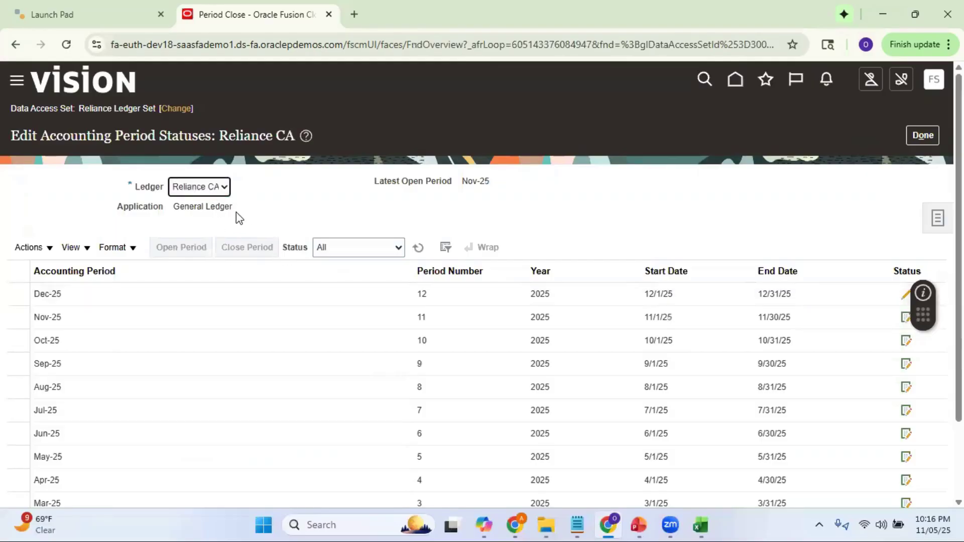
{"action": "left_click", "coordinate": [220, 189]}
{"action": "left_click", "coordinate": [215, 222]}
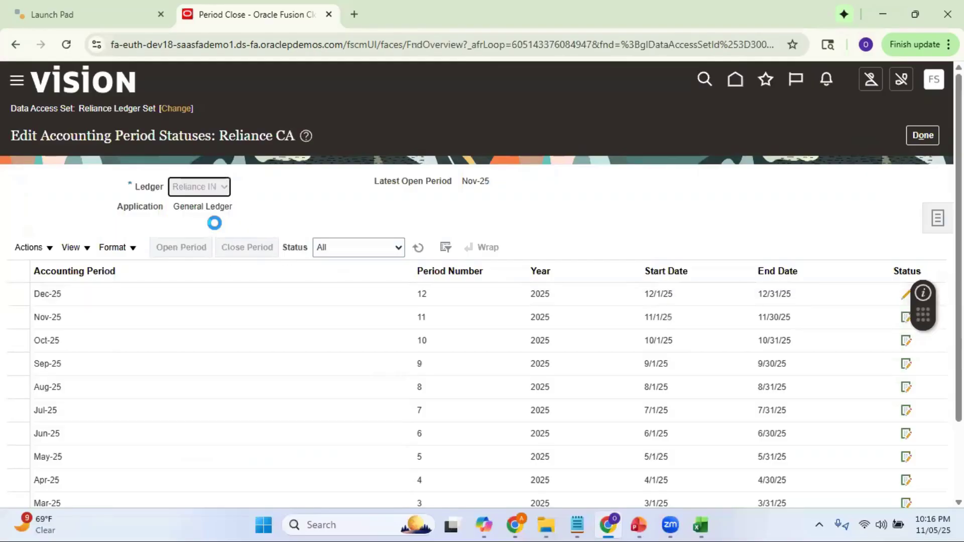
{"action": "left_click", "coordinate": [220, 189]}
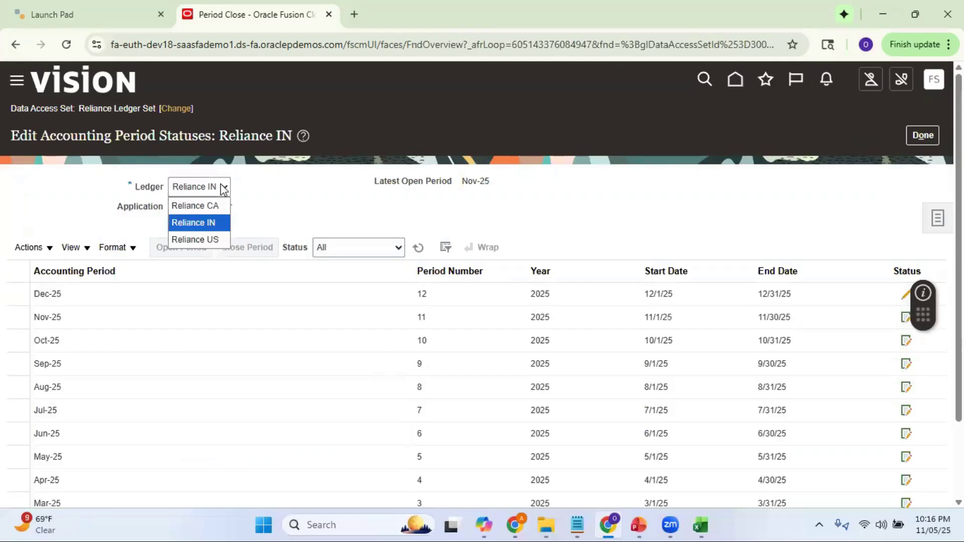
{"action": "left_click", "coordinate": [214, 239]}
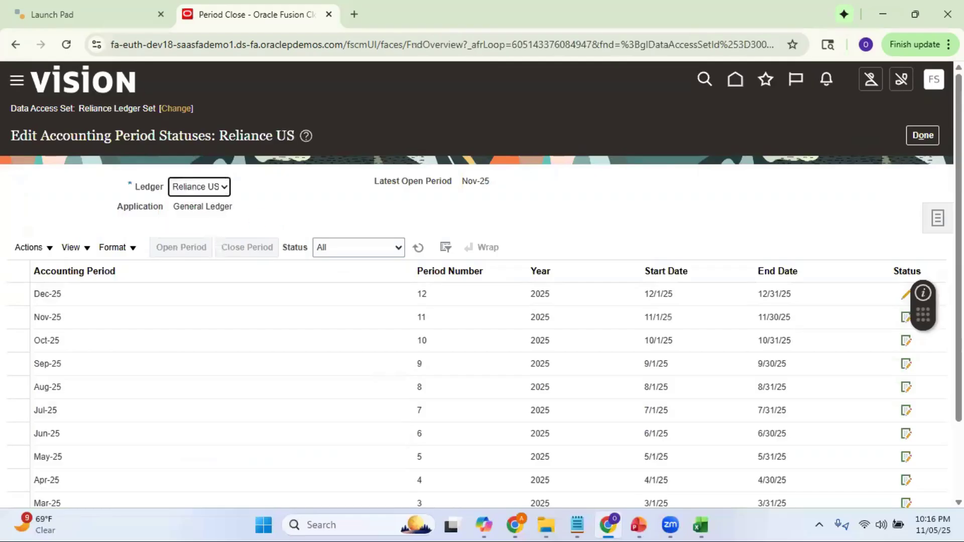
{"action": "left_click", "coordinate": [922, 135]}
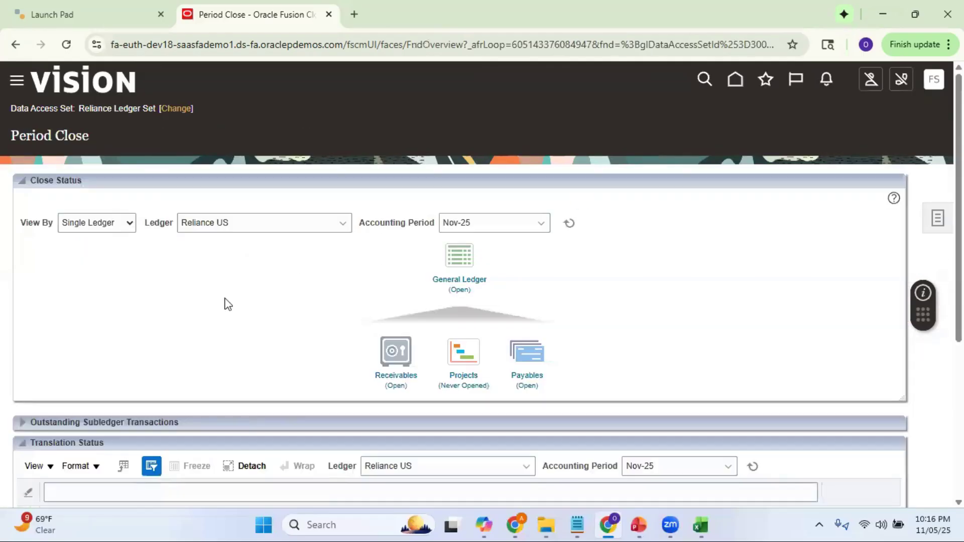
View the close status by ledger set for the Reliance Ledger Set, and return to the home page.
{"action": "left_click", "coordinate": [123, 226]}
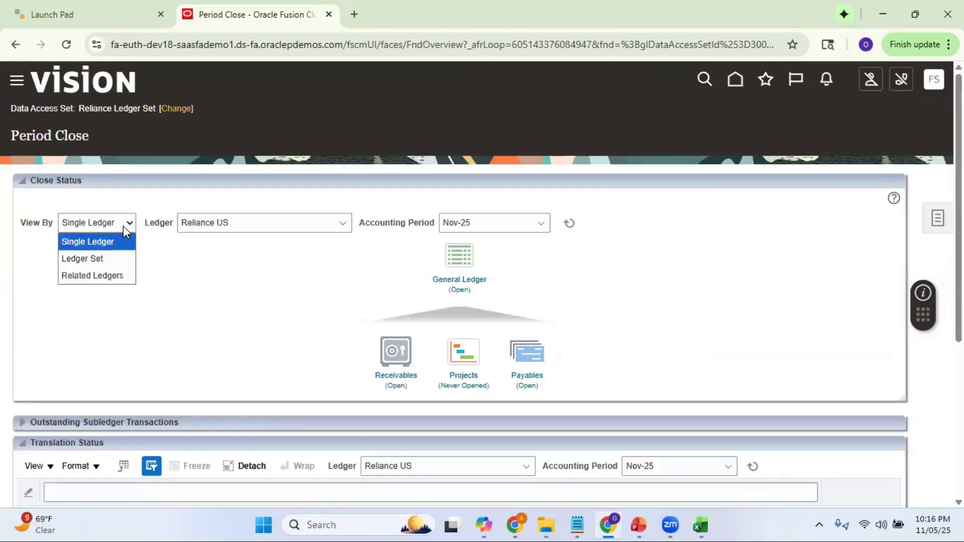
{"action": "left_click", "coordinate": [107, 260]}
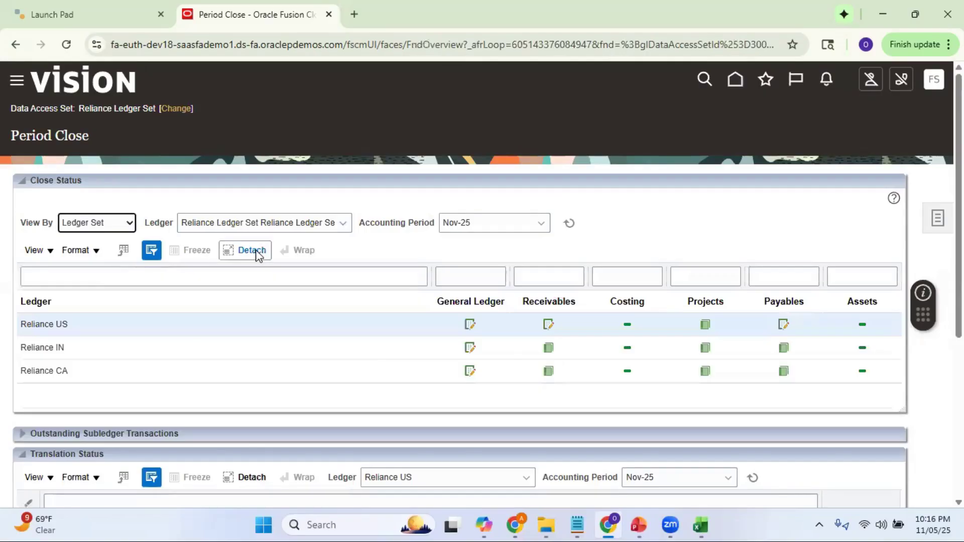
{"action": "left_click", "coordinate": [341, 224]}
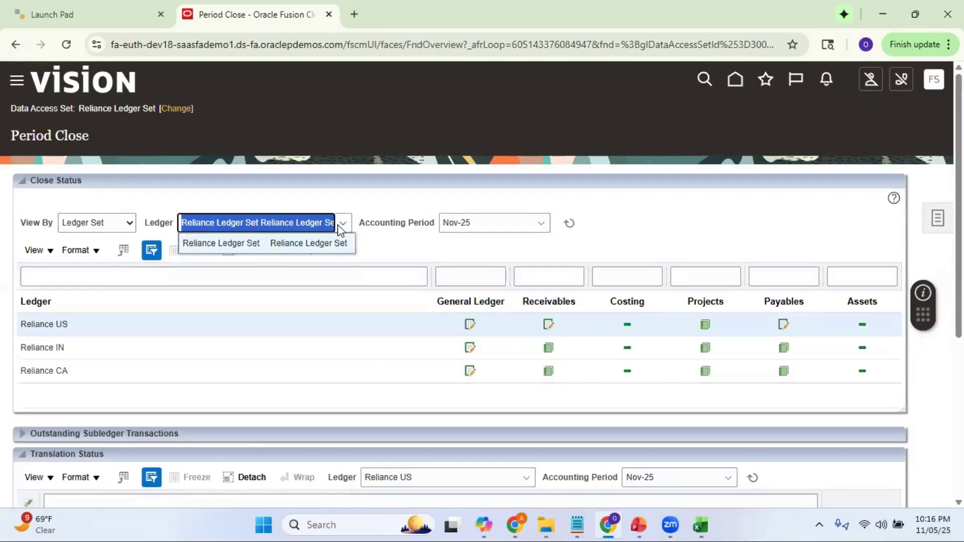
{"action": "left_click", "coordinate": [392, 246]}
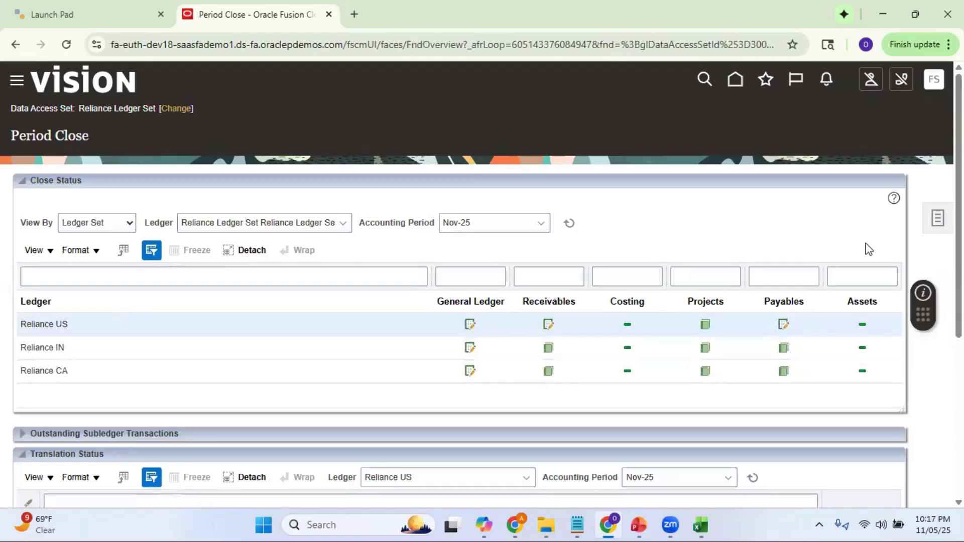
{"action": "left_click", "coordinate": [734, 81]}
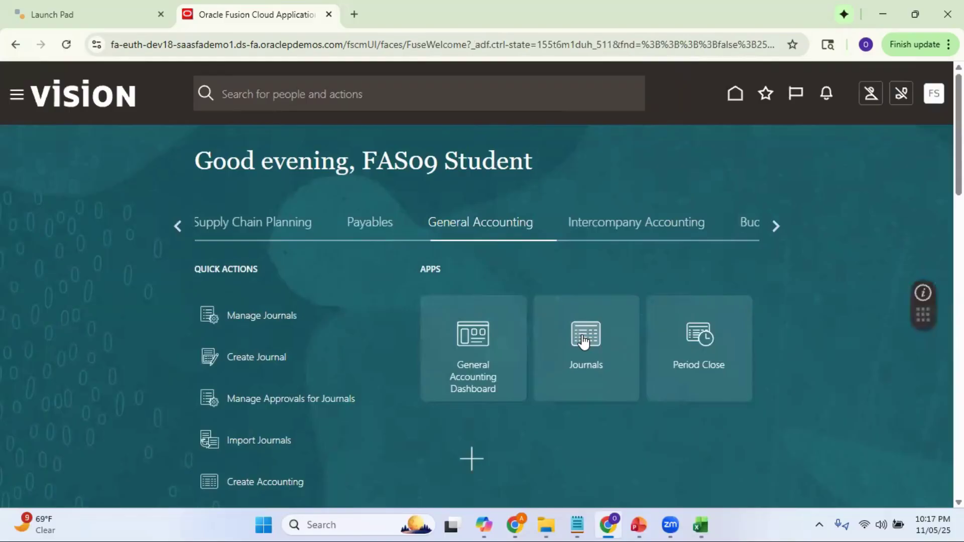
Start a journal from the General Accounting Journals app to check which ledgers it offers, and cancel the journal.
{"action": "left_click", "coordinate": [583, 341]}
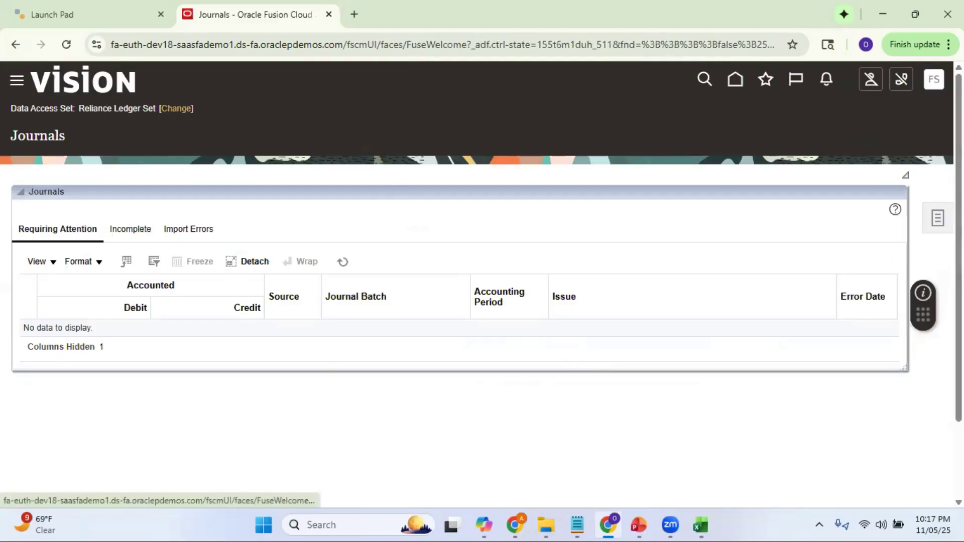
{"action": "left_click", "coordinate": [937, 218]}
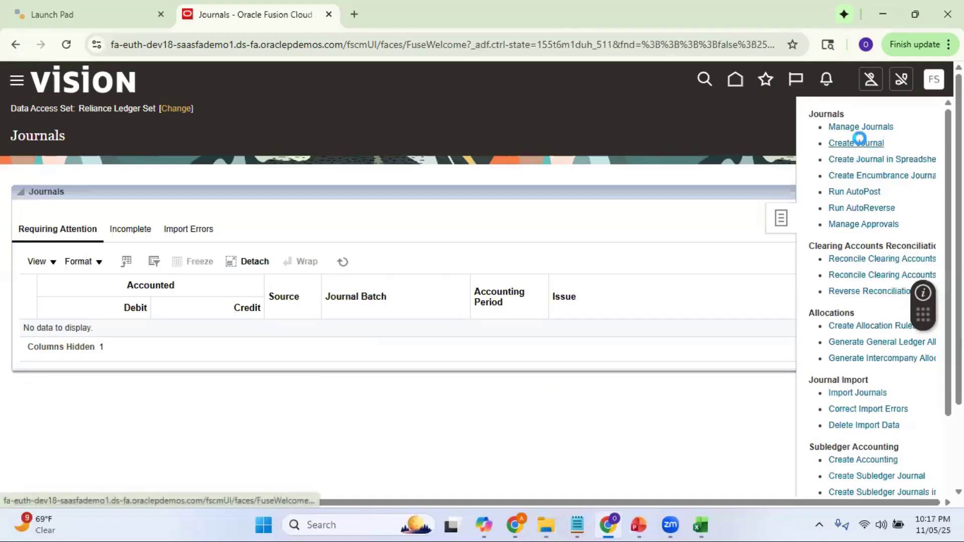
{"action": "left_click", "coordinate": [857, 143]}
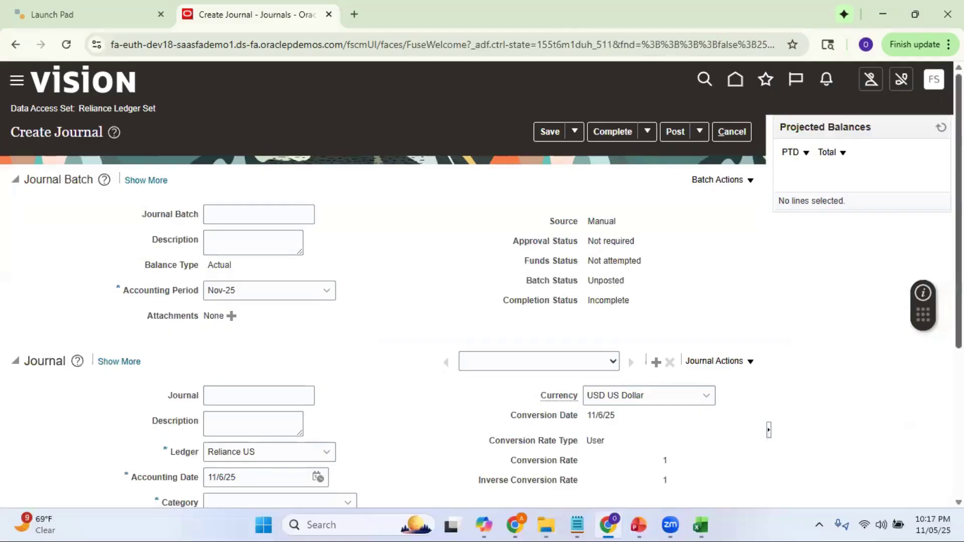
{"action": "scroll", "coordinate": [410, 329], "scroll_direction": "down", "scroll_amount": 2}
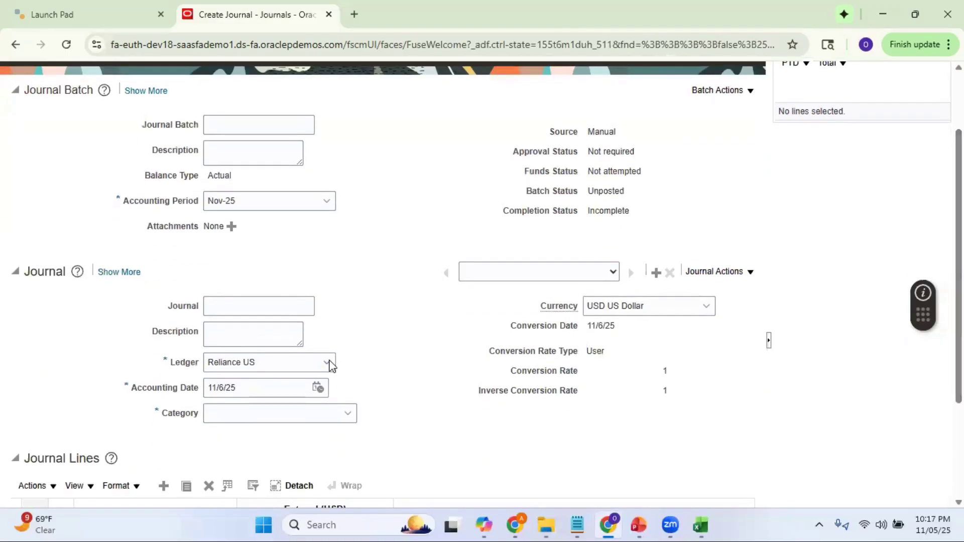
{"action": "left_click", "coordinate": [327, 362]}
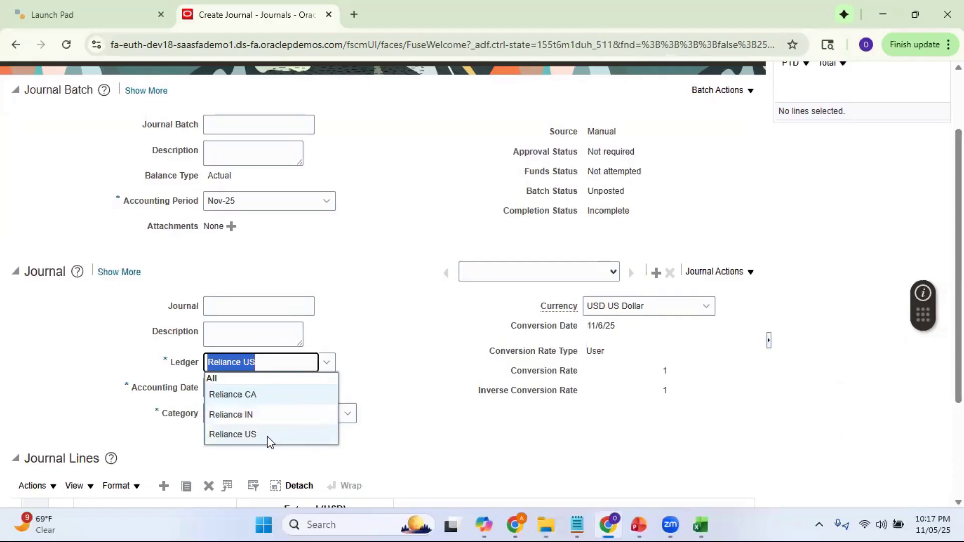
{"action": "scroll", "coordinate": [712, 149], "scroll_direction": "up", "scroll_amount": 2}
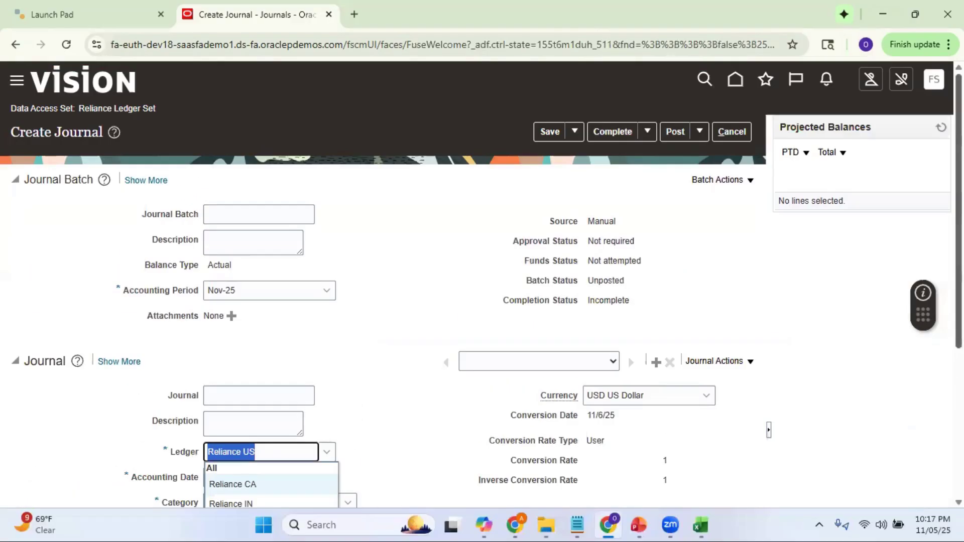
{"action": "left_click", "coordinate": [733, 132]}
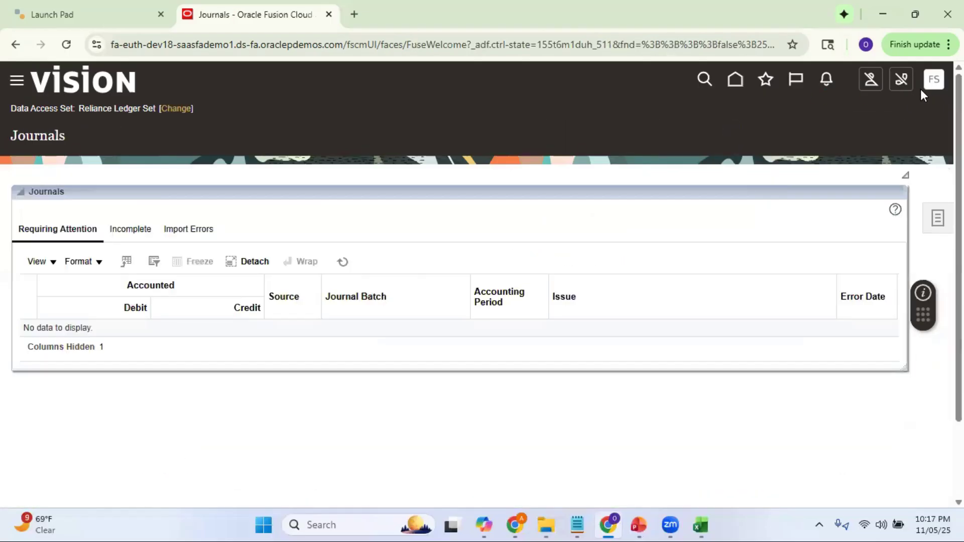
In Setup and Maintenance, search the tasks for "Manage%Auto%Post%" and open Manage AutoPost Criteria Sets.
{"action": "left_click", "coordinate": [934, 83]}
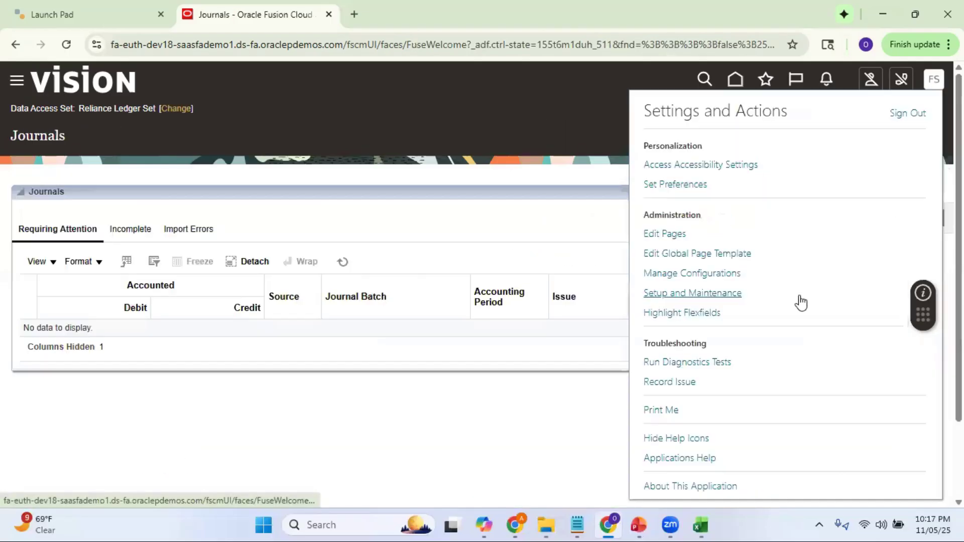
{"action": "left_click", "coordinate": [733, 294]}
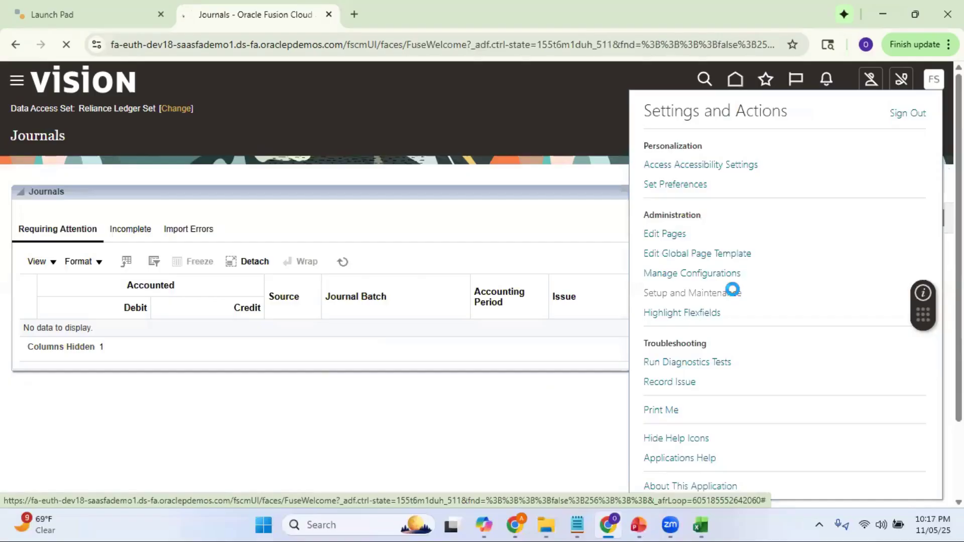
{"action": "left_click", "coordinate": [461, 167]}
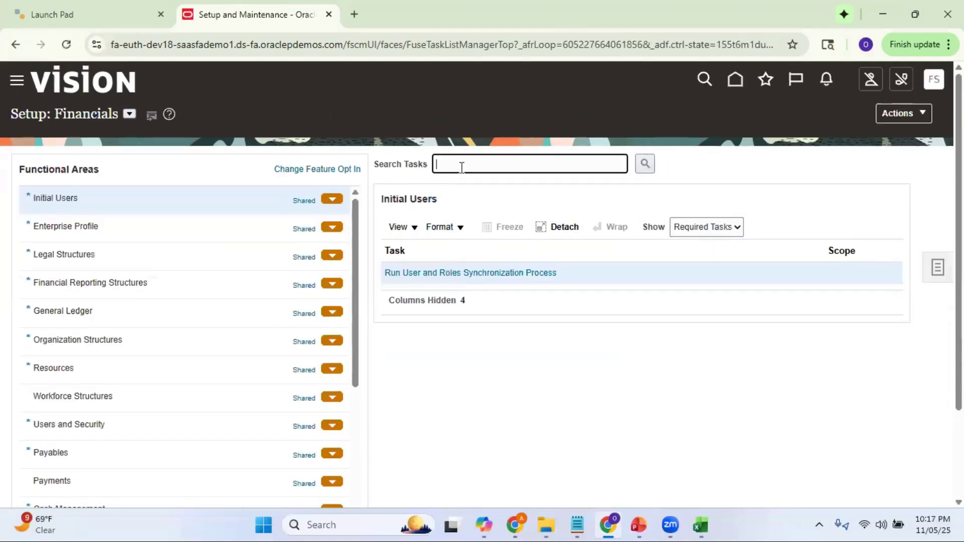
{"action": "type", "text": "Manage%Au"}
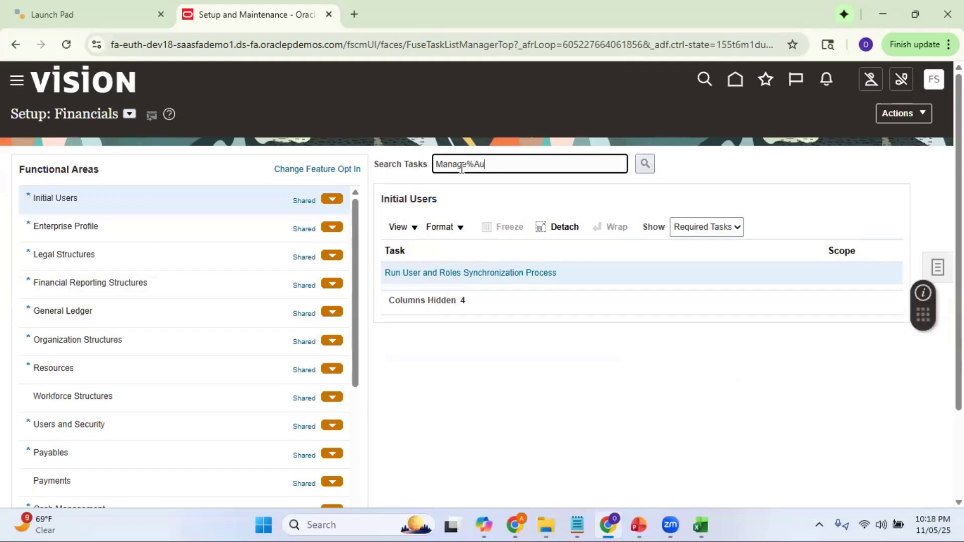
{"action": "type", "text": "to%Post%"}
{"action": "left_click", "coordinate": [644, 165]}
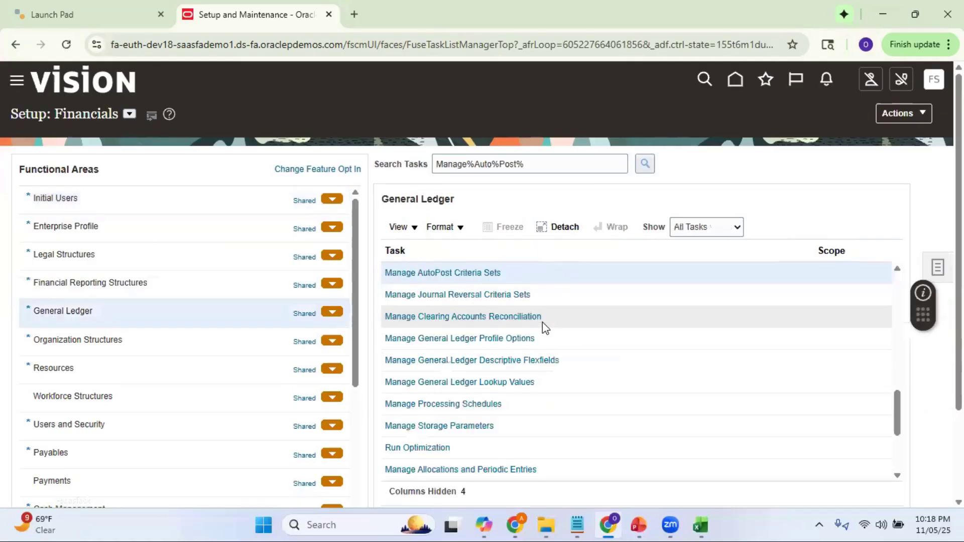
{"action": "left_click", "coordinate": [479, 273]}
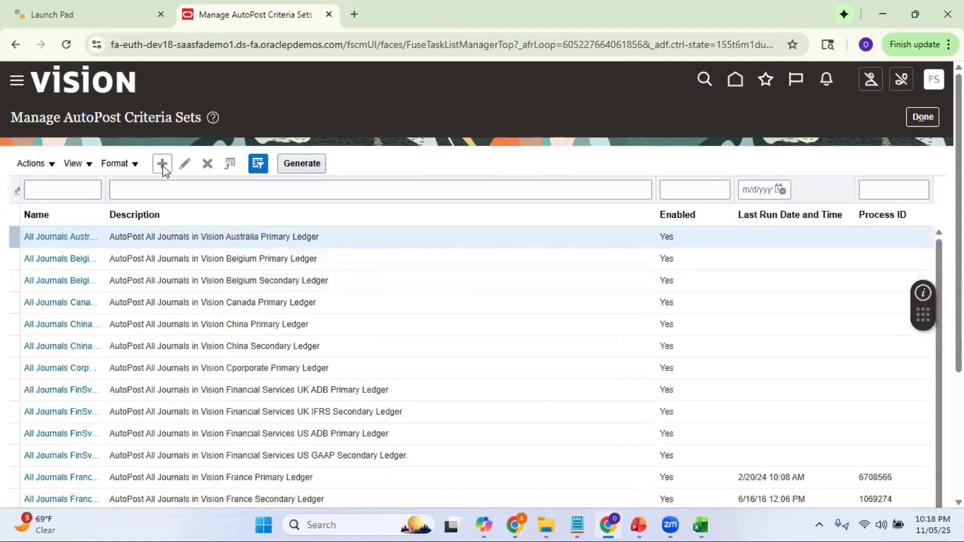
Create a new AutoPost criteria set named "Reliance AutoPost".
{"action": "left_click", "coordinate": [162, 165]}
{"action": "left_click", "coordinate": [162, 164]}
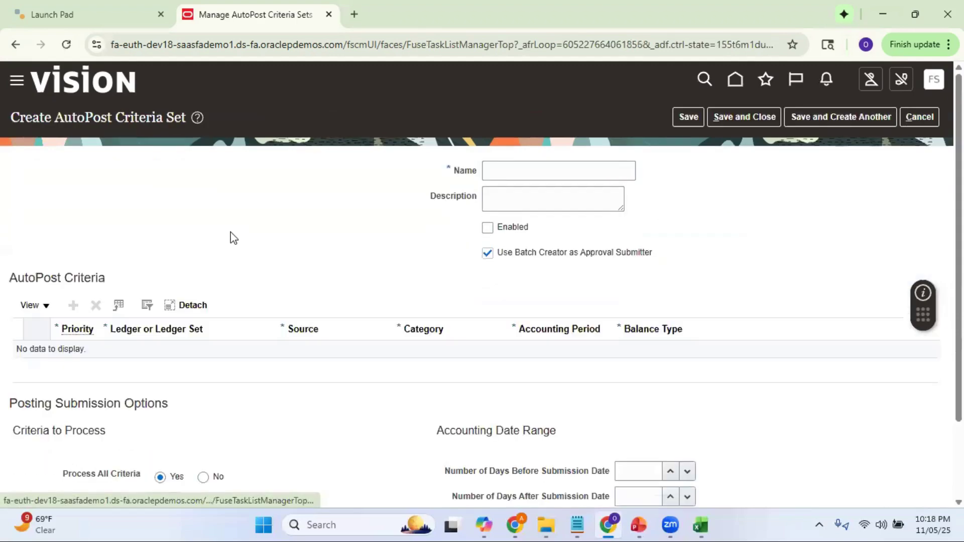
{"action": "left_click", "coordinate": [552, 168]}
{"action": "type", "text": "Test"}
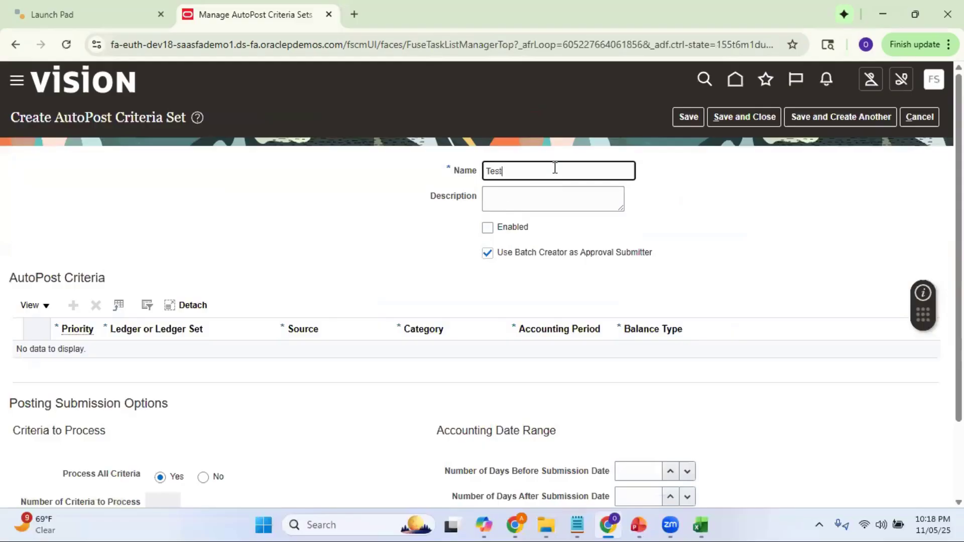
{"action": "key", "text": "BackSpace"}
{"action": "key", "text": "BackSpace"}
{"action": "key", "text": "BackSpace"}
{"action": "key", "text": "BackSpace"}
{"action": "type", "text": "Reliance AutoPost"}
{"action": "left_click", "coordinate": [230, 263]}
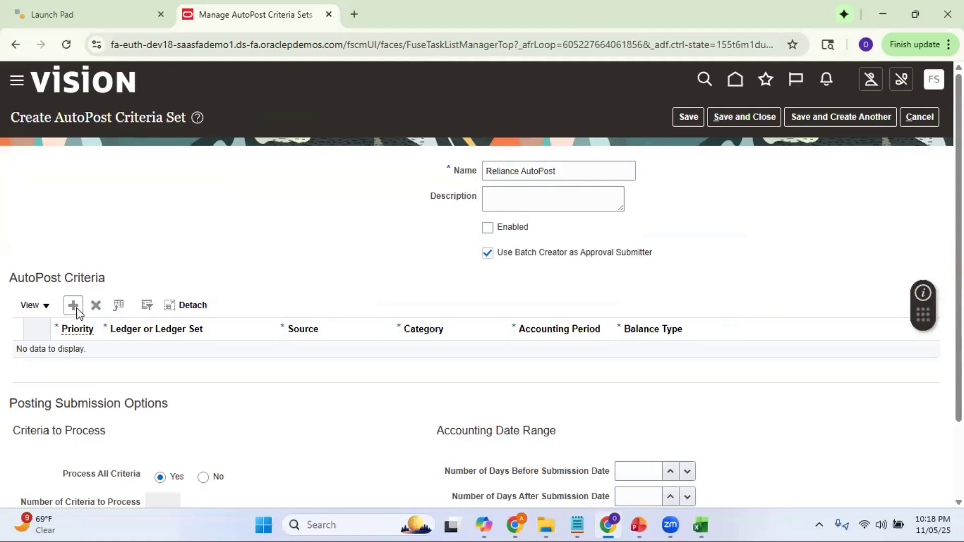
Add an AutoPost criteria row and assign it the Reliance Ledger Set by searching for "Reliance".
{"action": "left_click", "coordinate": [75, 306]}
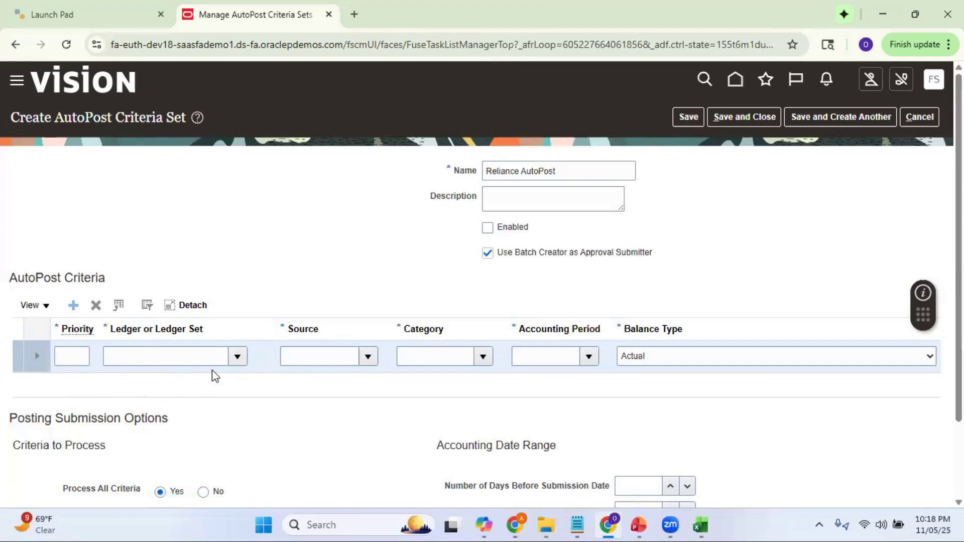
{"action": "left_click", "coordinate": [242, 359]}
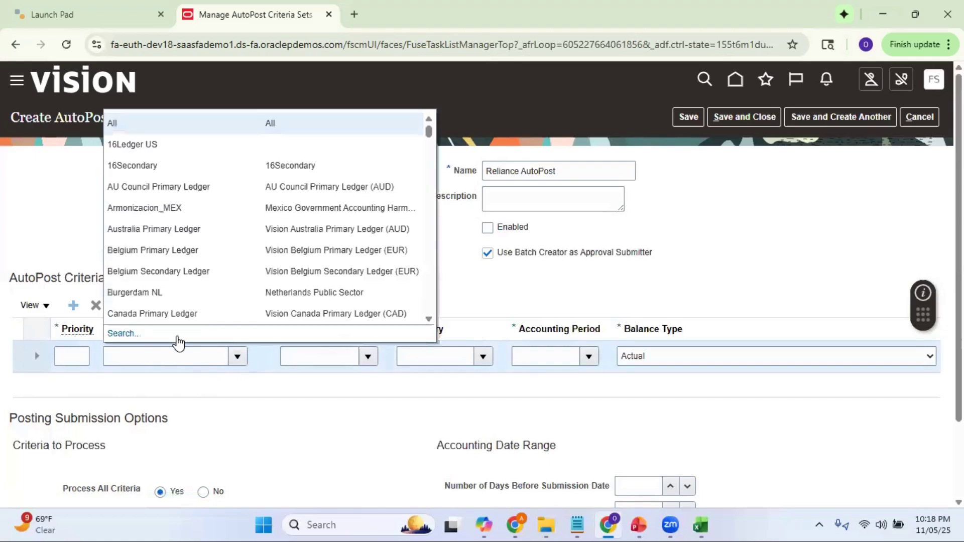
{"action": "left_click", "coordinate": [123, 334]}
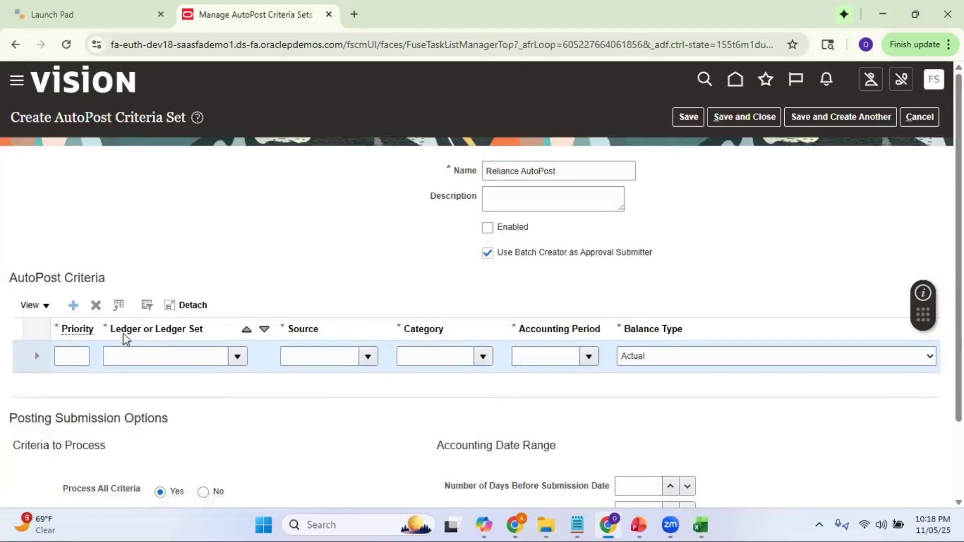
{"action": "type", "text": "Reliance"}
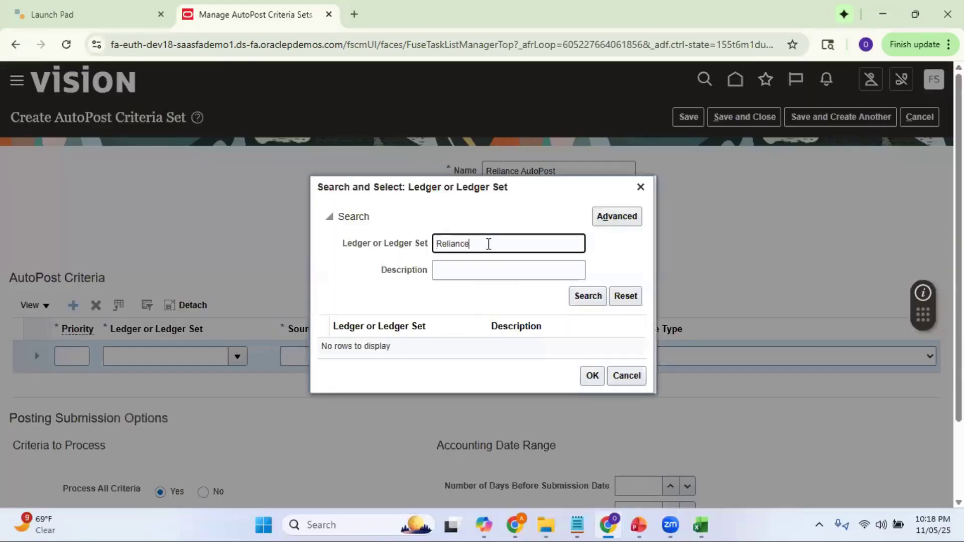
{"action": "key", "text": "Return"}
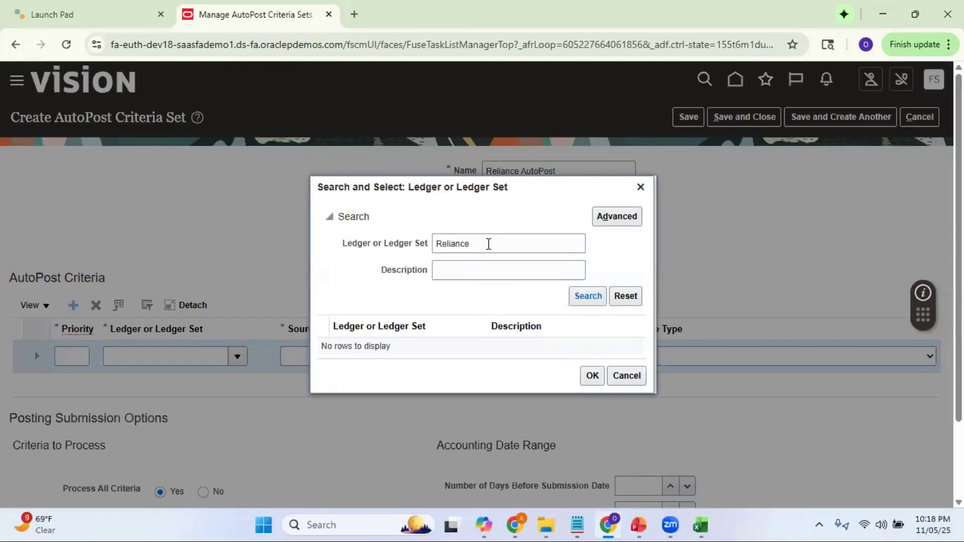
{"action": "left_click", "coordinate": [431, 356]}
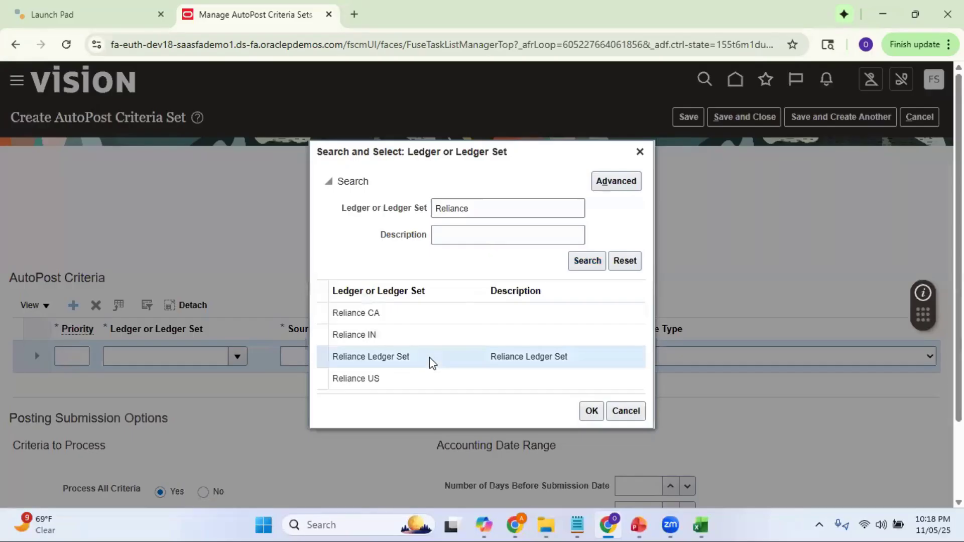
{"action": "left_click", "coordinate": [591, 411]}
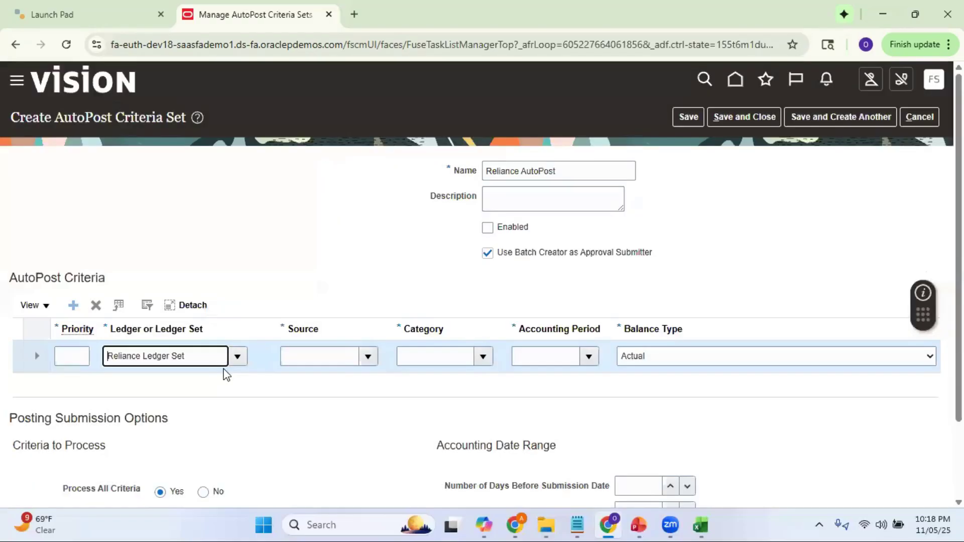
Set the source, category and accounting period of the Reliance Ledger Set criteria row to All.
{"action": "left_click", "coordinate": [329, 354]}
{"action": "type", "text": "All"}
{"action": "key", "text": "Tab"}
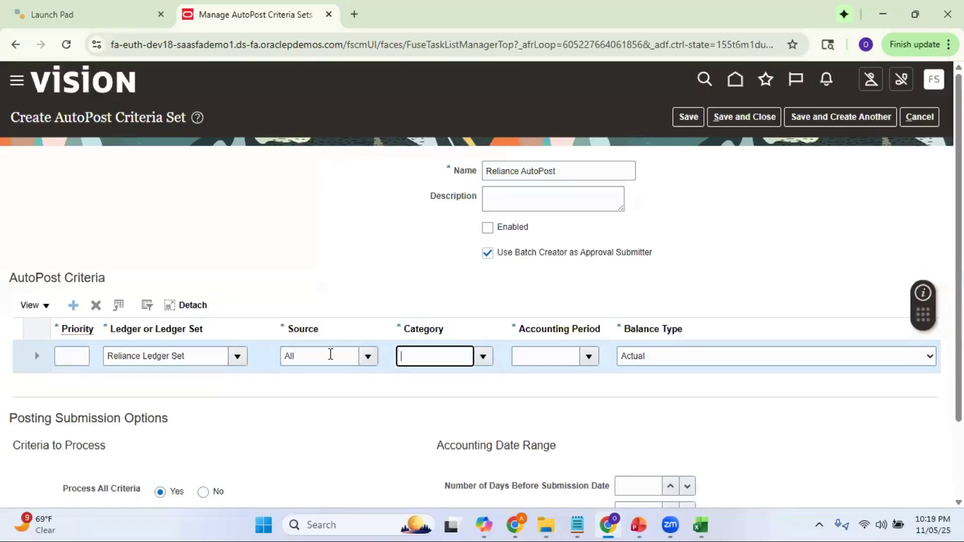
{"action": "left_click", "coordinate": [378, 331]}
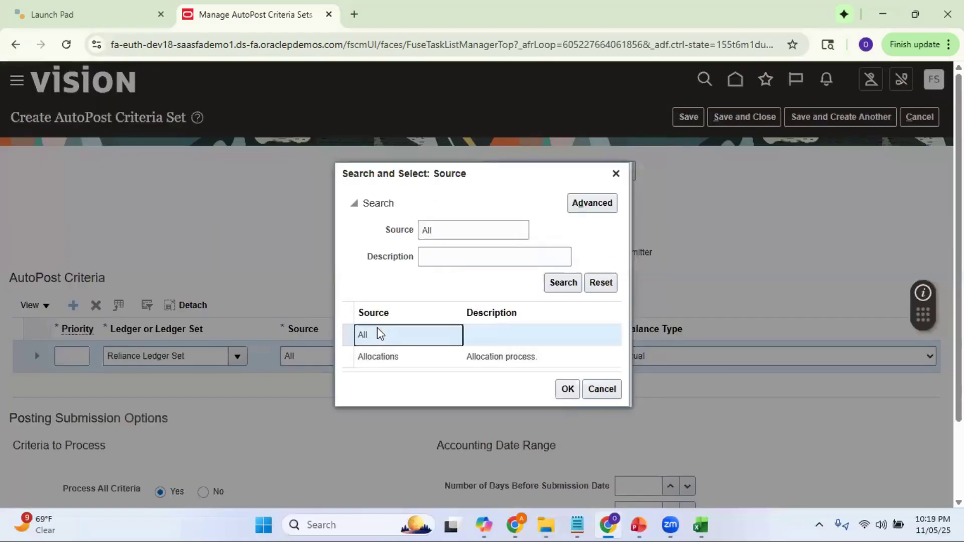
{"action": "left_click", "coordinate": [576, 387]}
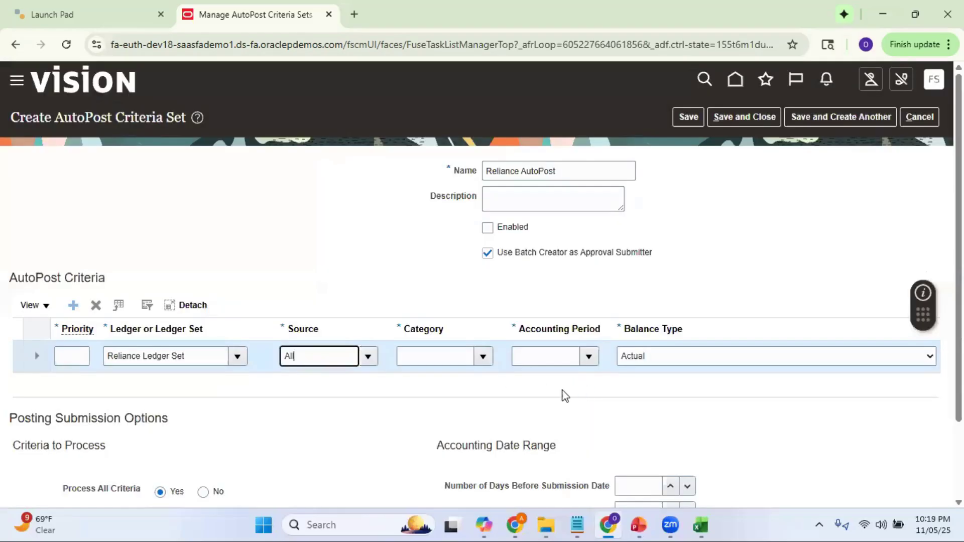
{"action": "left_click", "coordinate": [437, 355]}
{"action": "type", "text": "All"}
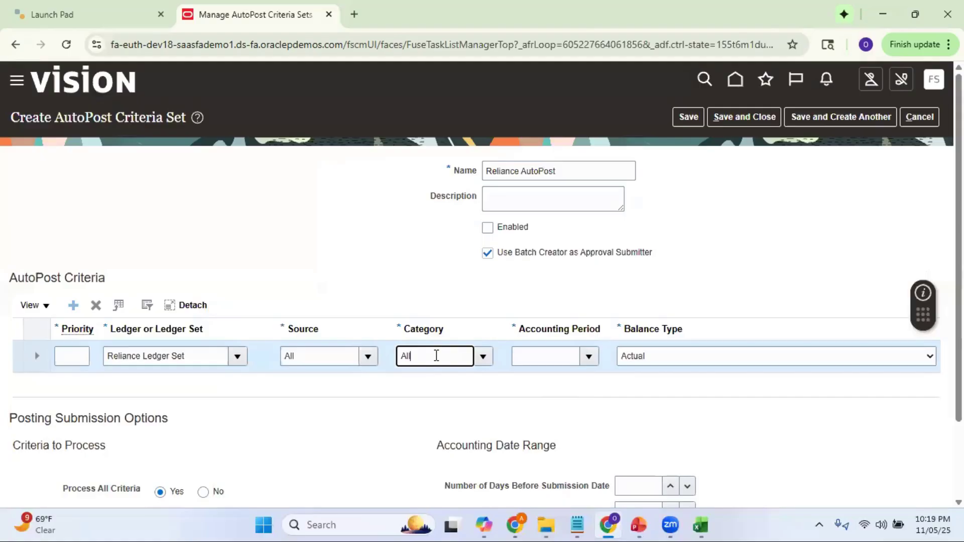
{"action": "left_click", "coordinate": [486, 376]}
{"action": "left_click", "coordinate": [547, 355]}
{"action": "type", "text": "All"}
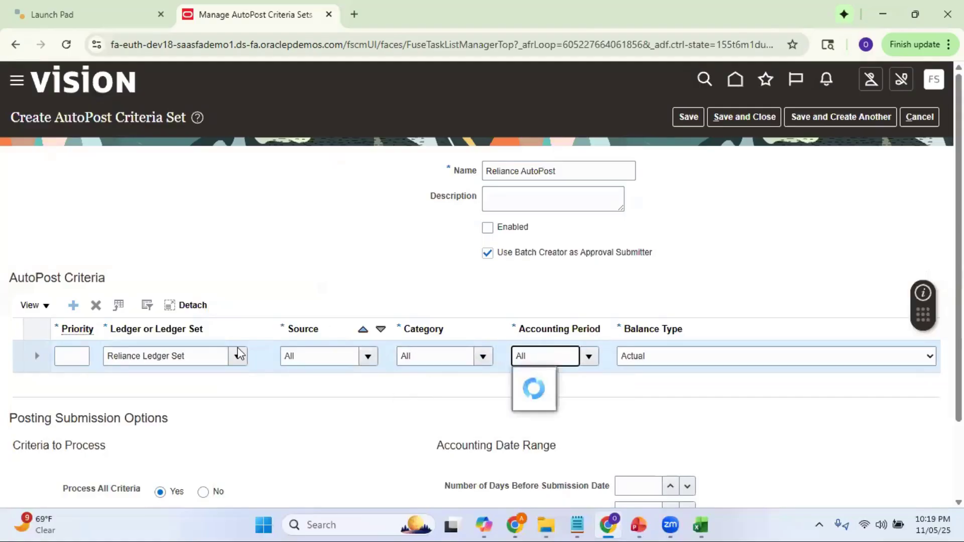
{"action": "left_click", "coordinate": [528, 379]}
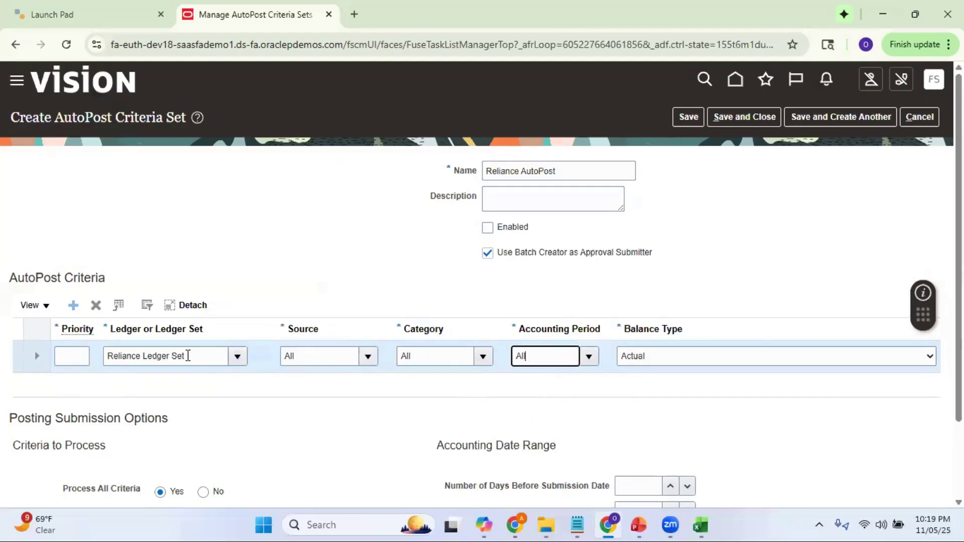
Set the priority of the Reliance Ledger Set criteria row to 10.
{"action": "left_click", "coordinate": [84, 357]}
{"action": "type", "text": "10"}
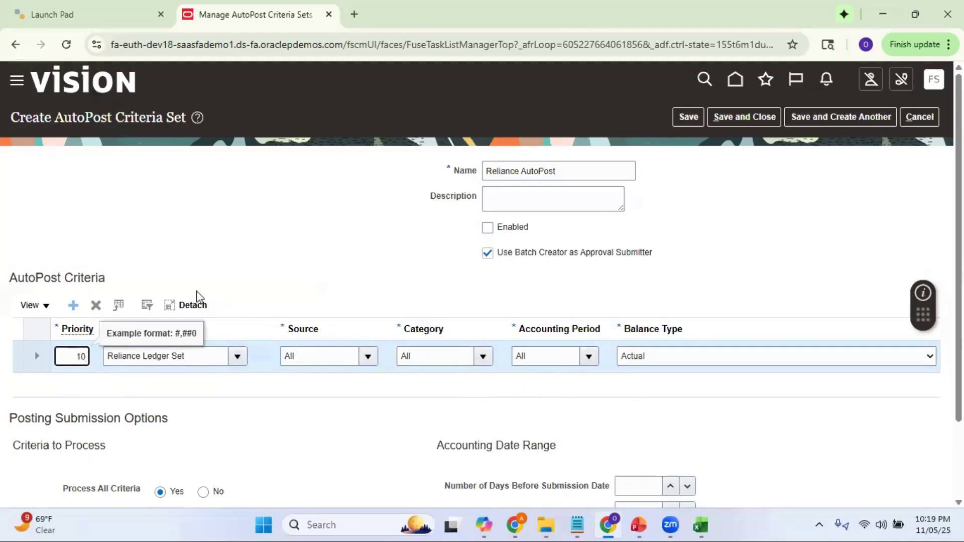
{"action": "left_click", "coordinate": [351, 249]}
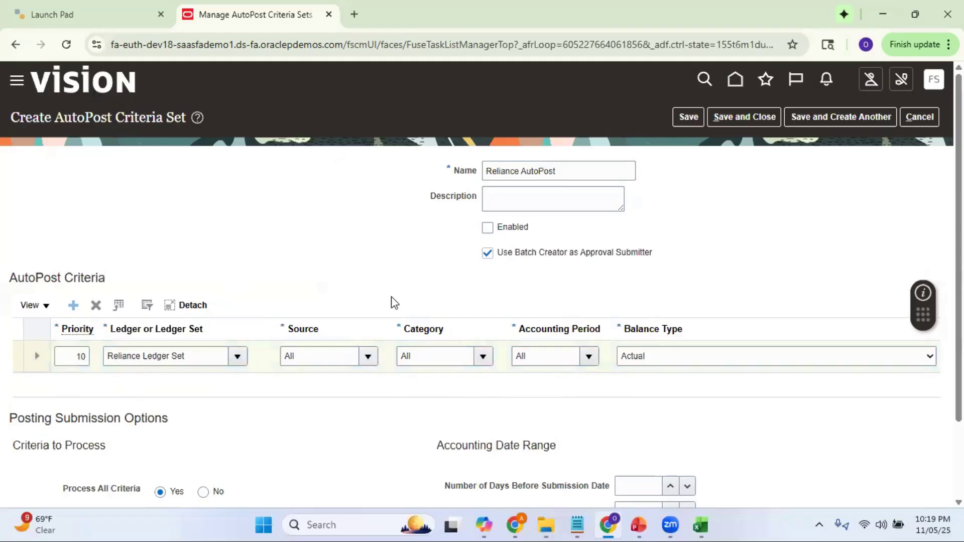